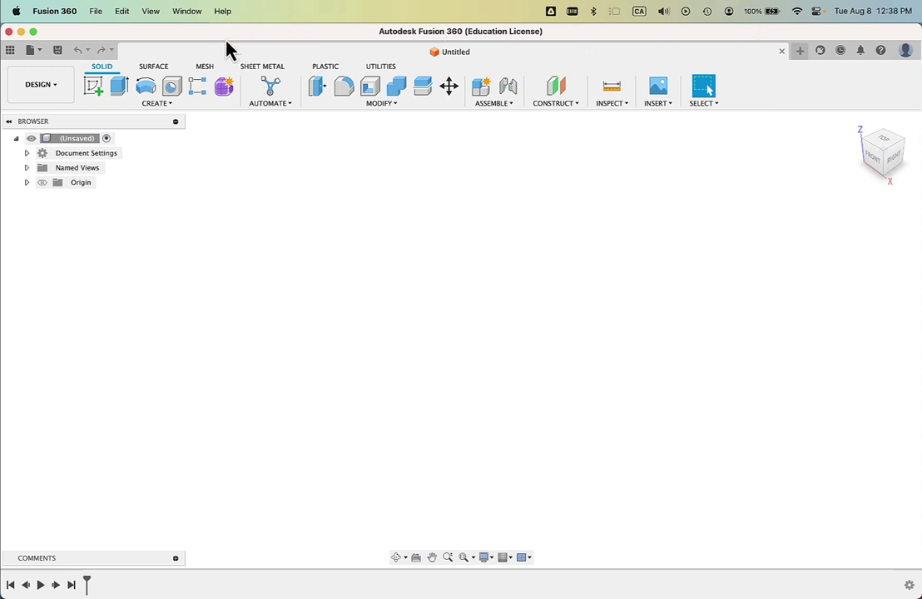
On a new front-plane sketch, draw a 19.5 mm diameter circle centred at the origin
left_click(93, 86)
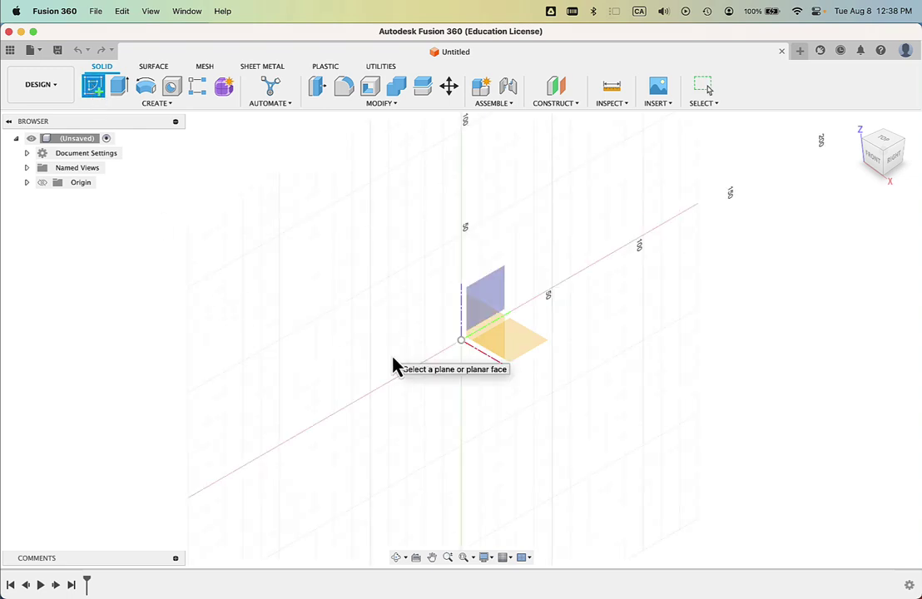
left_click(491, 330)
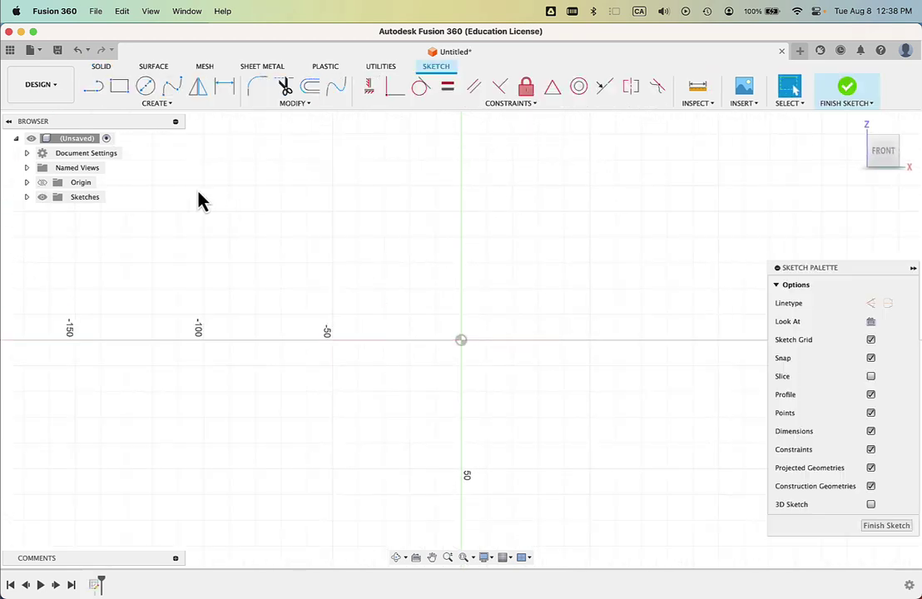
left_click(147, 88)
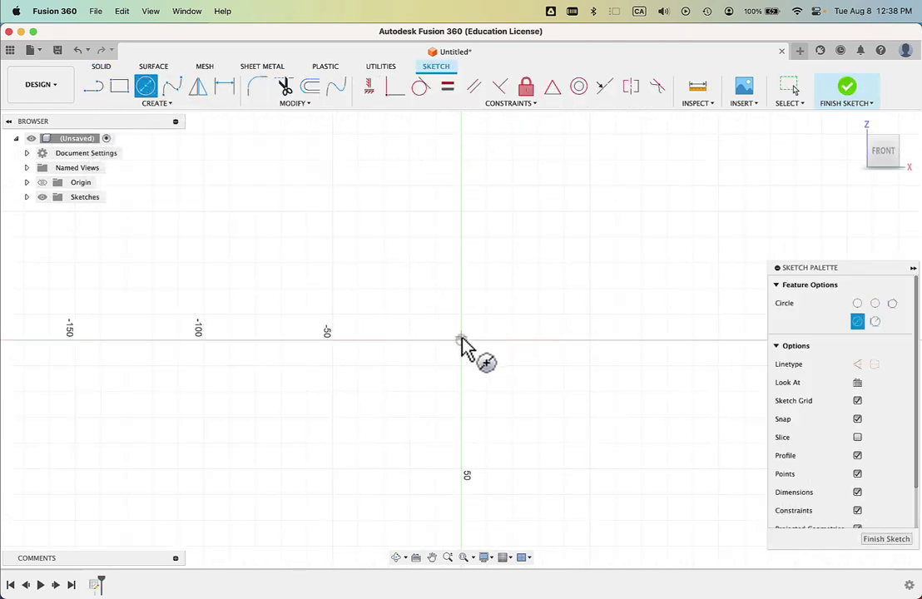
left_click(462, 341)
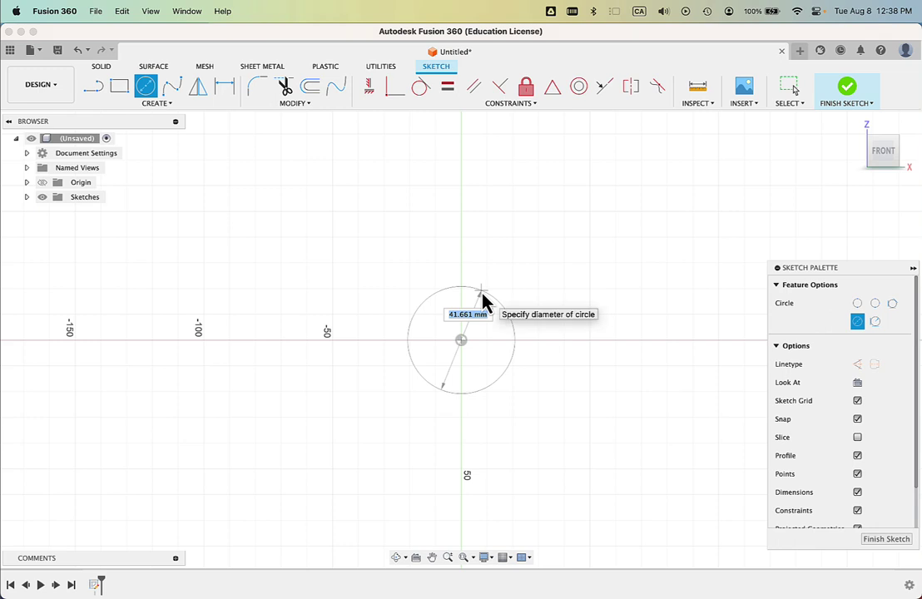
type("19")
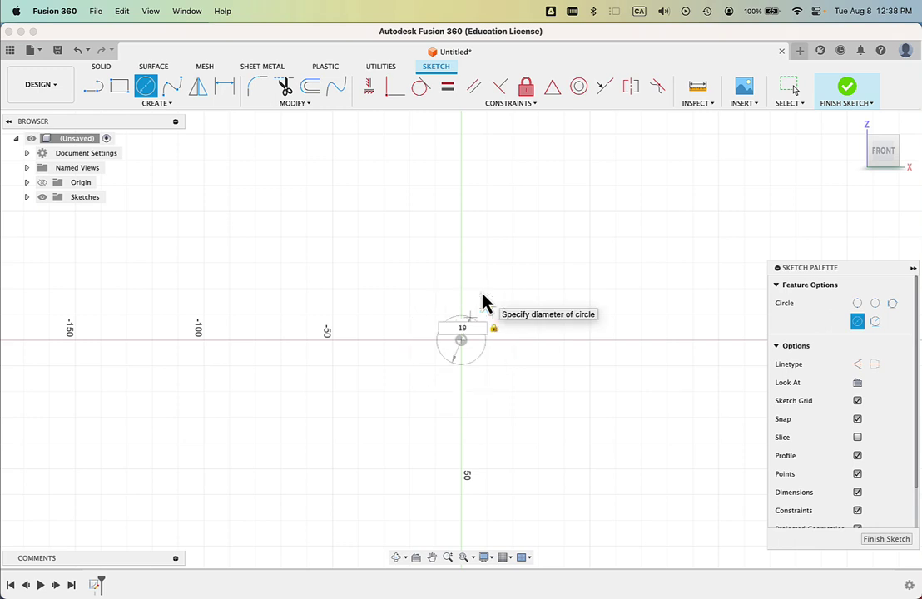
type(".5")
key("Return")
key("Escape")
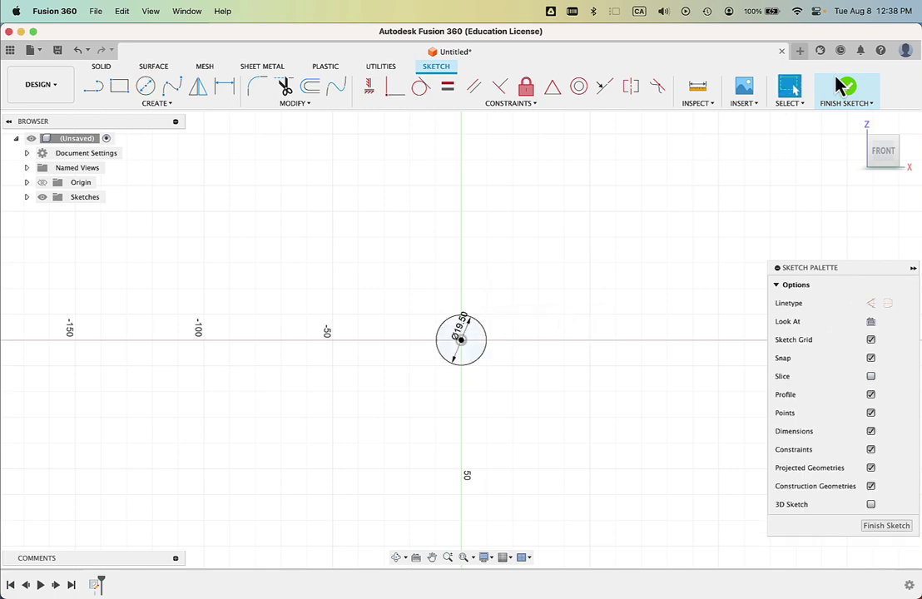
scroll(556, 330, "up", 5)
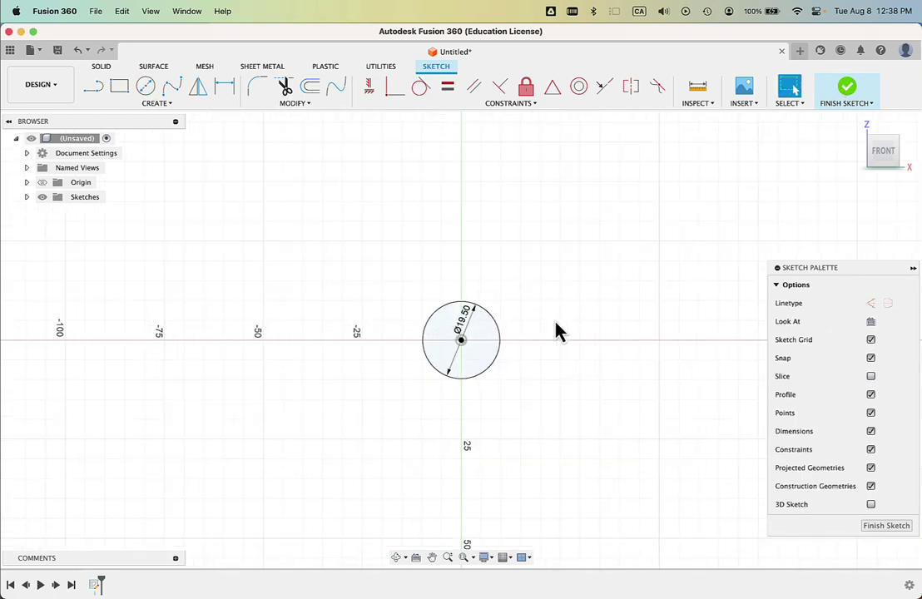
scroll(557, 331, "up", 4)
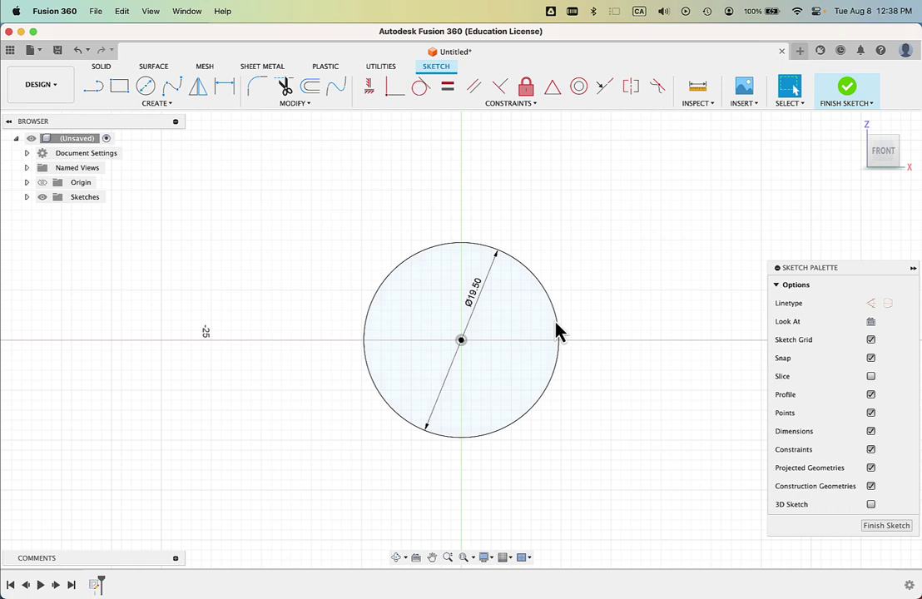
Draw a concentric outer circle about 29.44 mm across, then finish the sketch
left_click(147, 87)
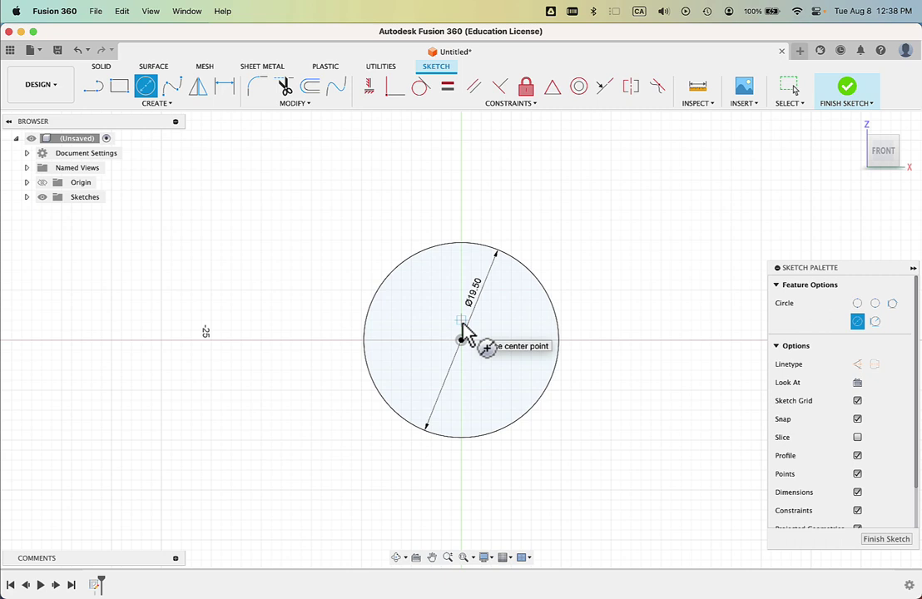
left_click(461, 339)
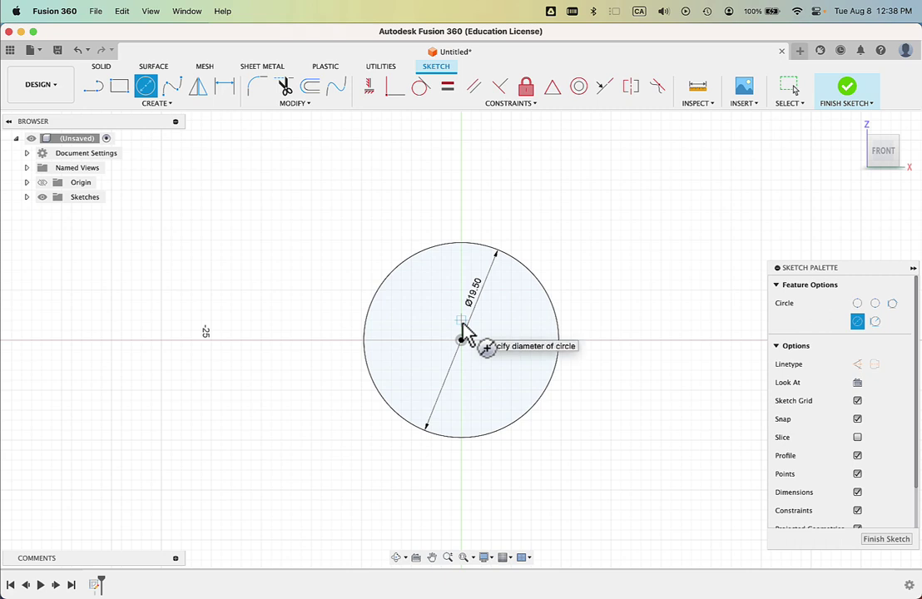
left_click(464, 479)
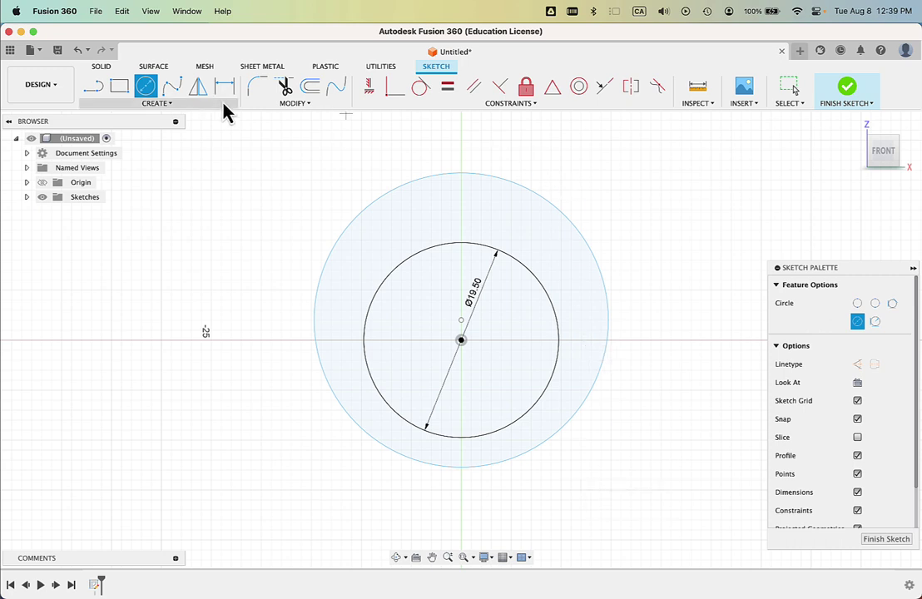
left_click(846, 89)
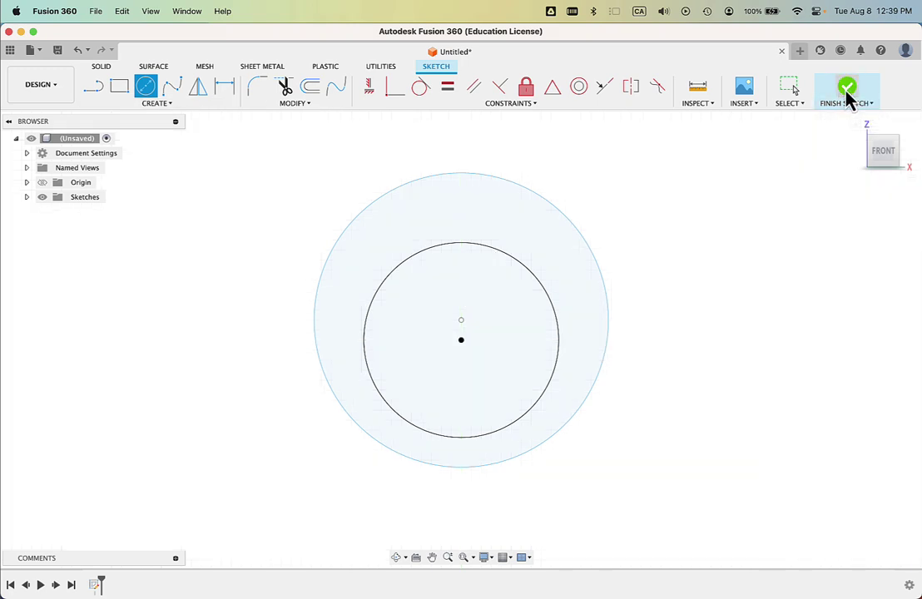
Extrude the annular profile between the two circles 21 mm into a hollow cylinder
left_click(537, 237)
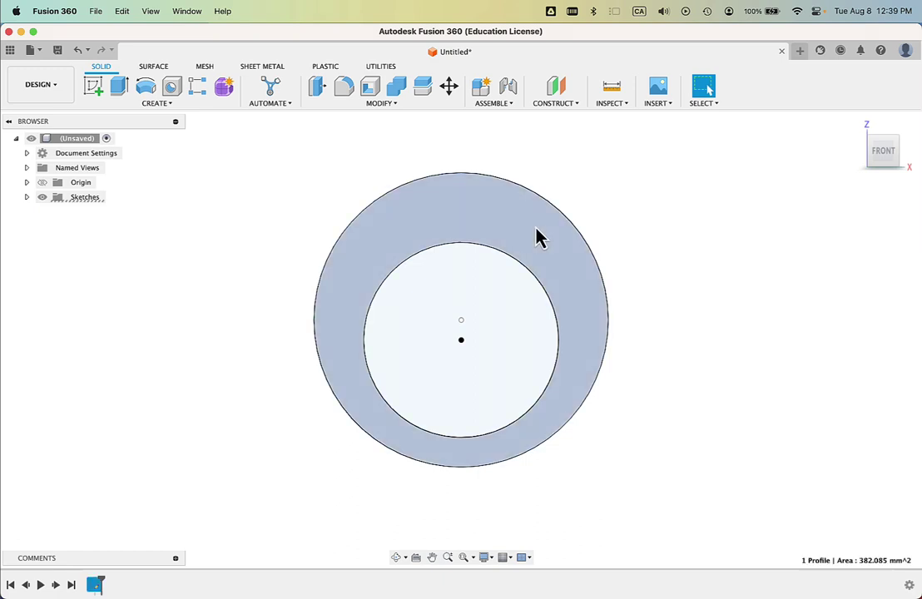
left_click(121, 98)
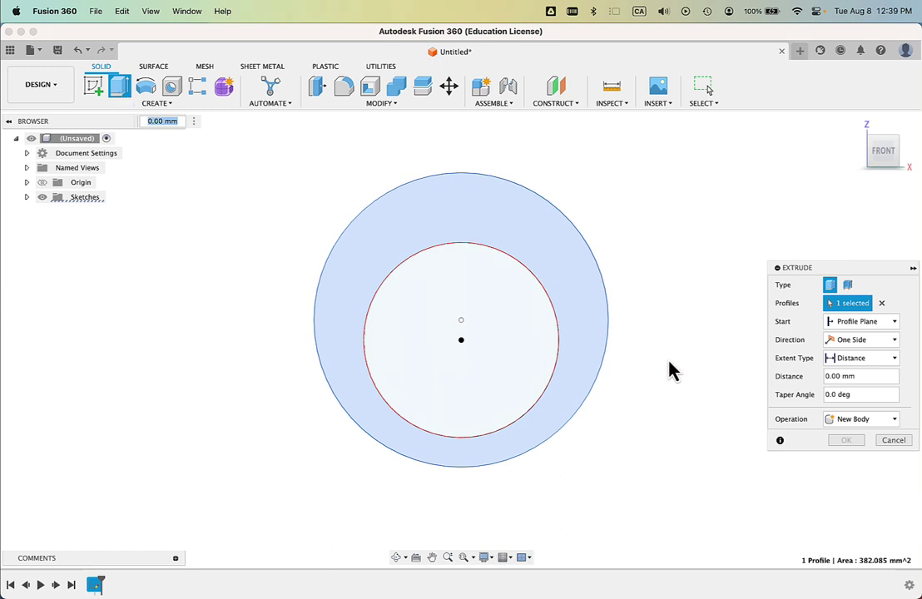
left_click(839, 376)
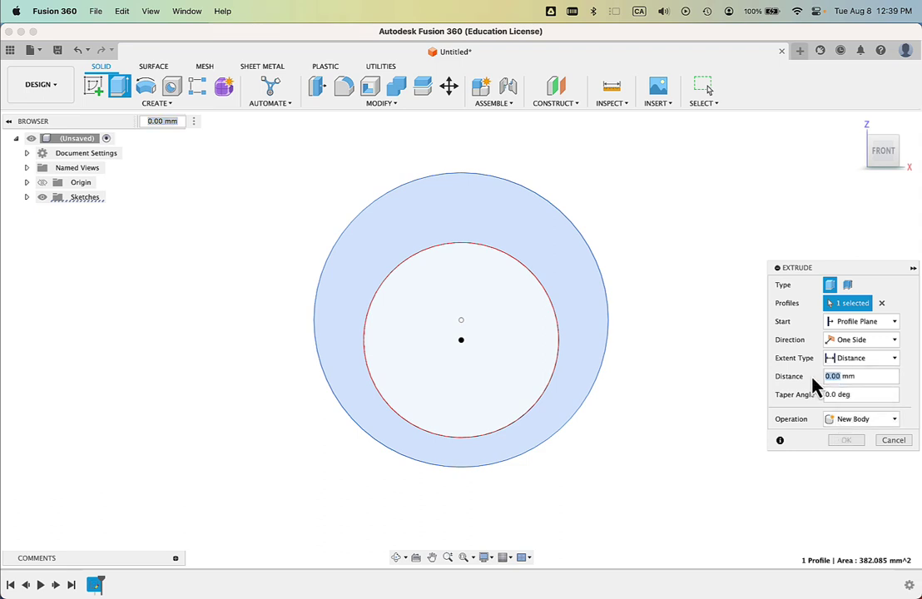
type("21")
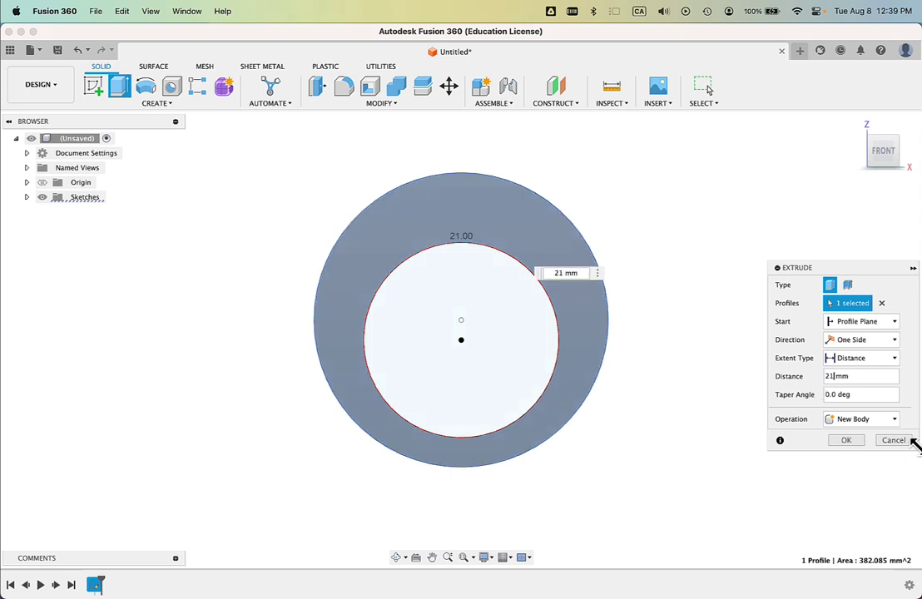
left_click(847, 441)
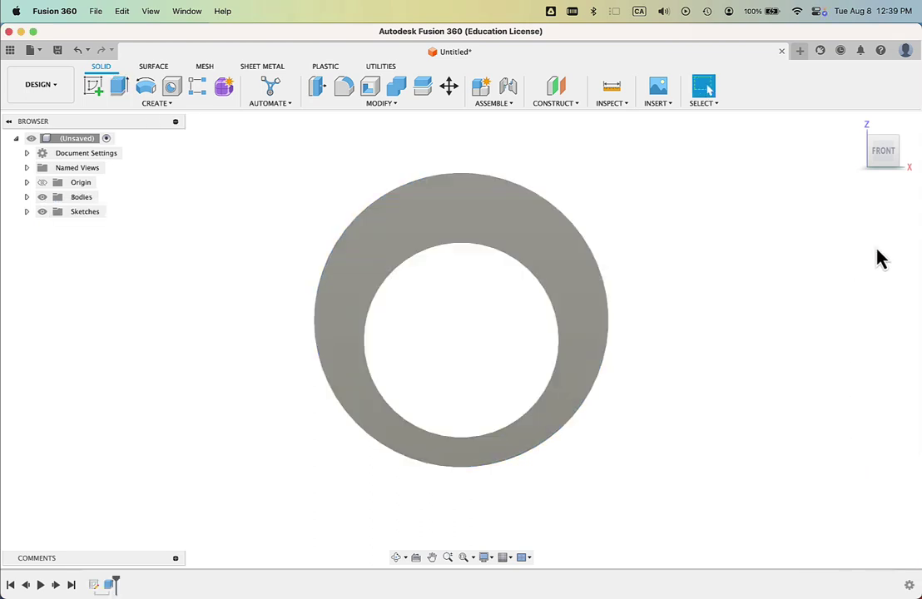
left_click(889, 156)
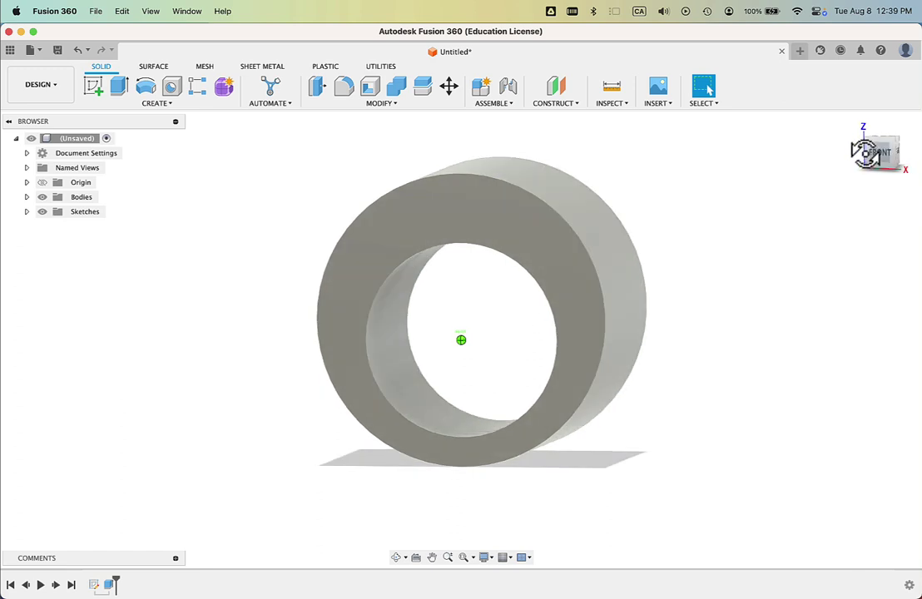
middle_click_drag(461, 339, 461, 340, "shift")
On the ring's front face, sketch a closed triangle with its base across the ring's top and apex above
left_click(879, 160)
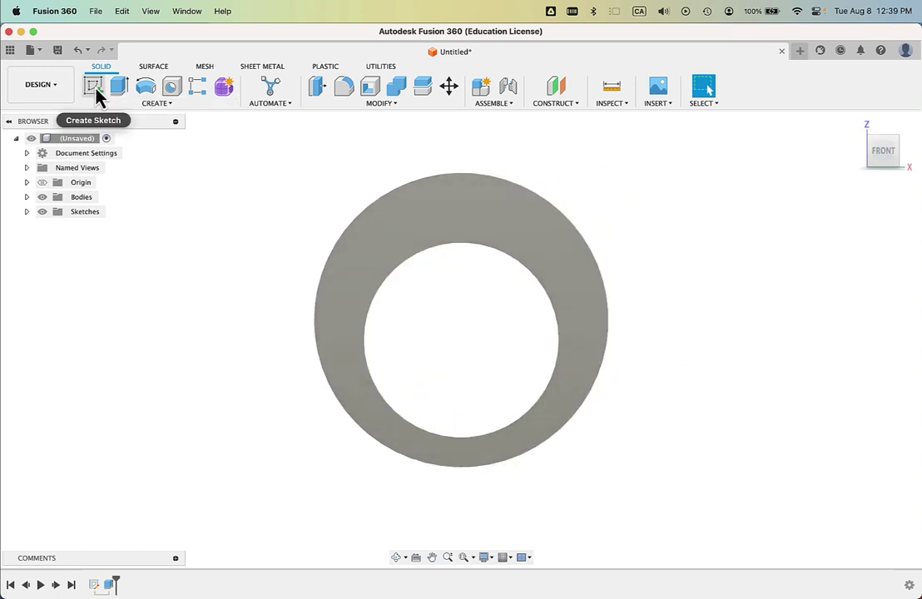
left_click(94, 87)
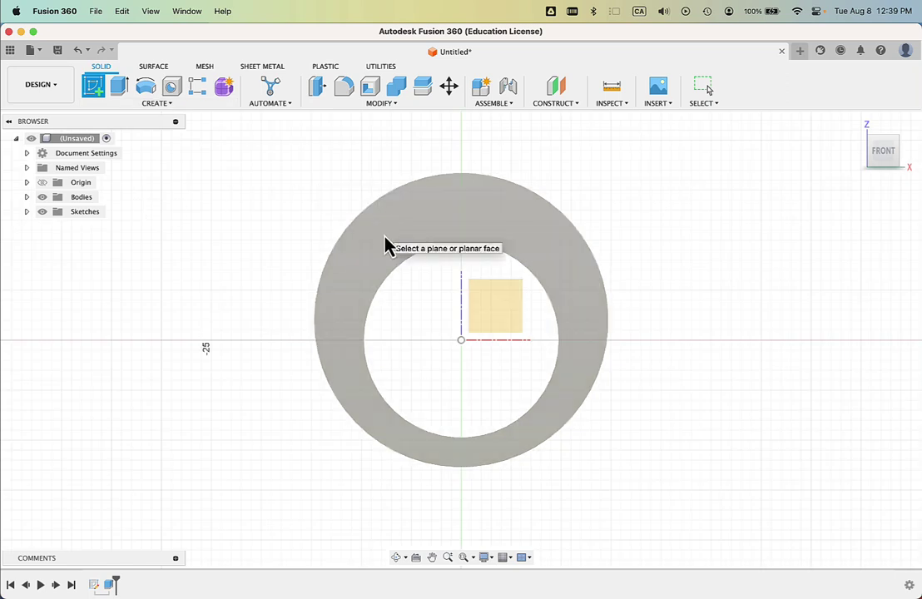
left_click(389, 246)
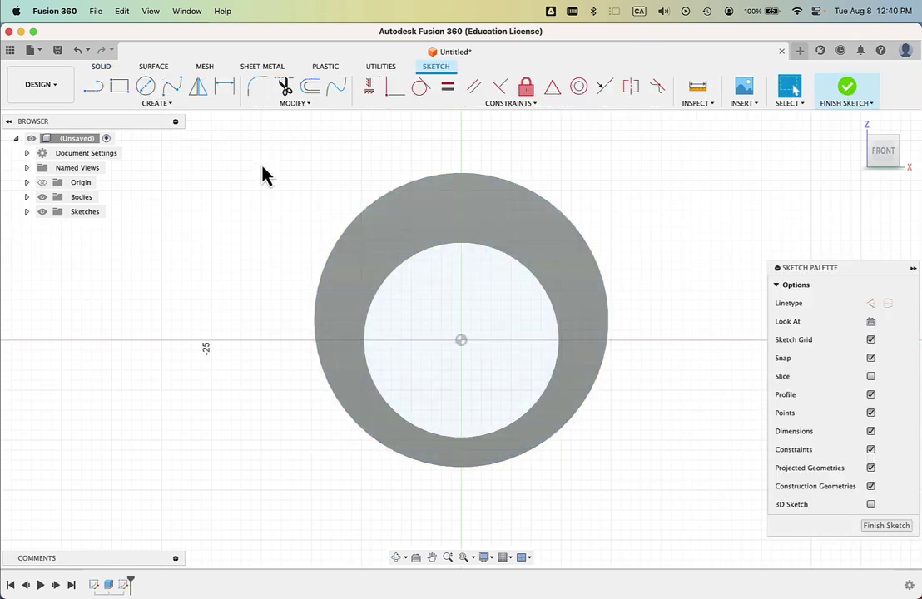
left_click(92, 93)
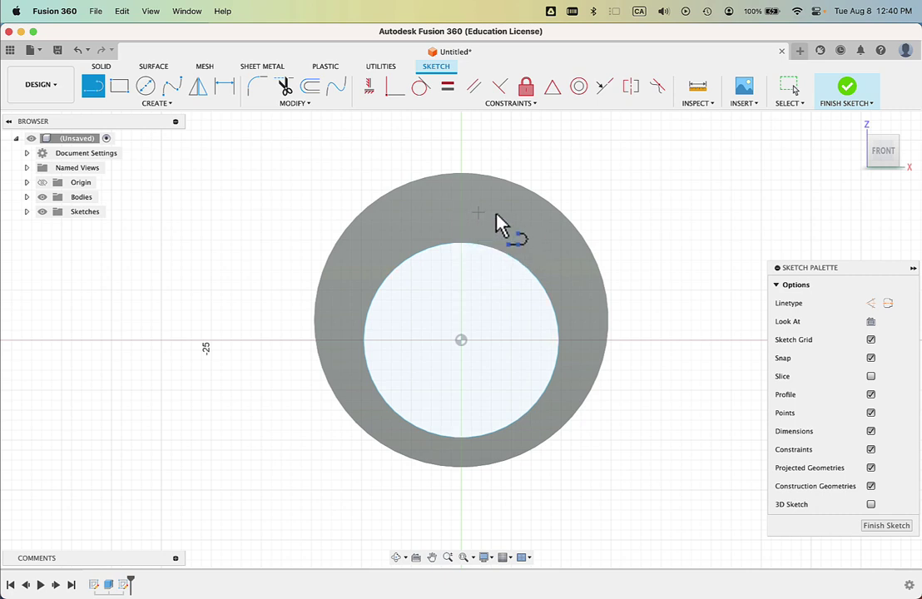
left_click(579, 211)
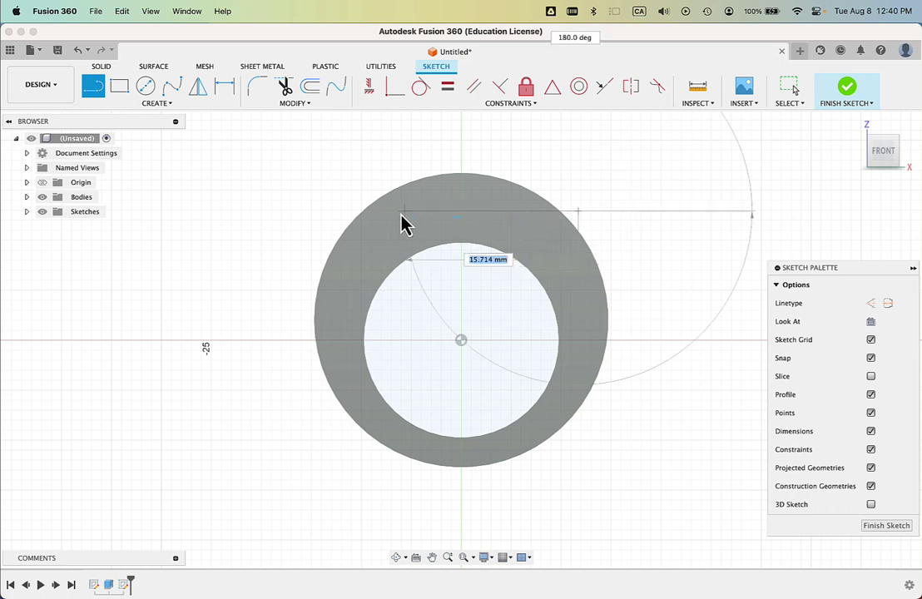
left_click(303, 214)
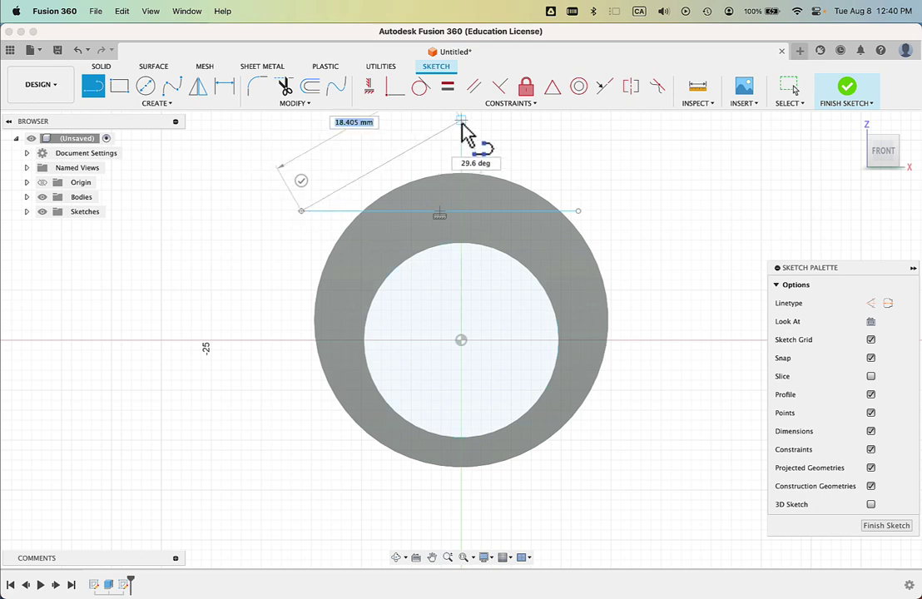
left_click(462, 122)
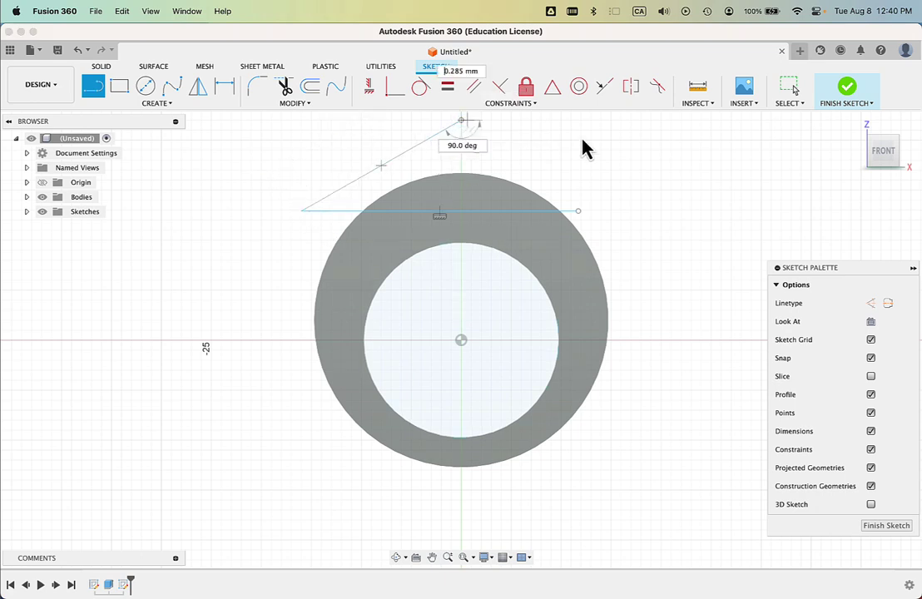
left_click(580, 213)
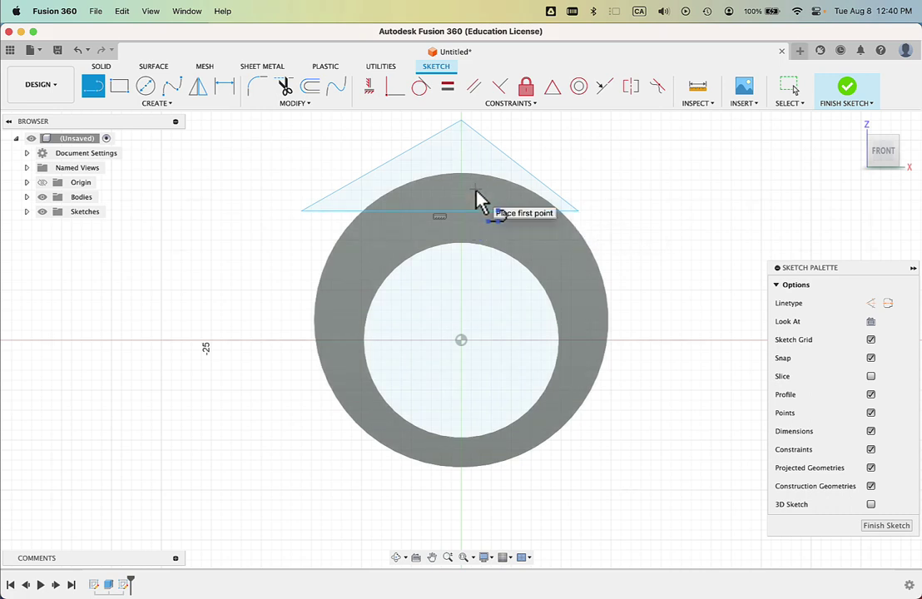
left_click(846, 87)
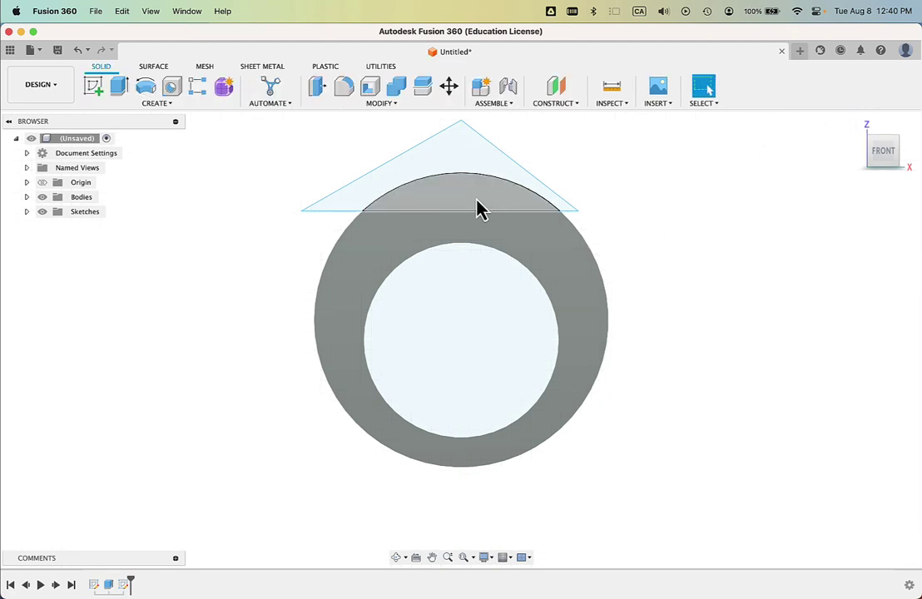
Extrude-cut the triangle's overlap with the ring 27 mm, flattening the ring's top
mouse_move(878, 157)
left_mouse_down()
mouse_move(859, 155)
mouse_move(880, 160)
left_mouse_up()
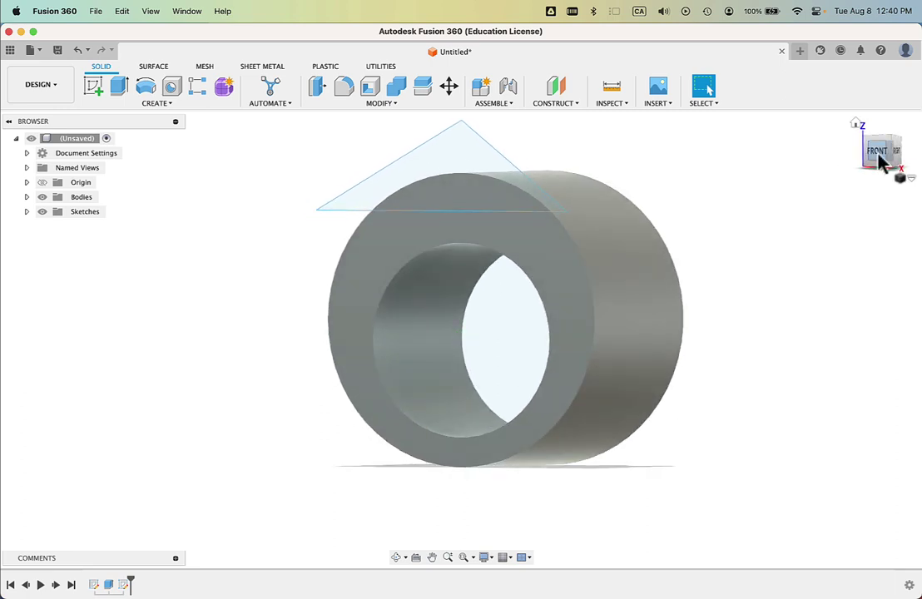
left_click(466, 207)
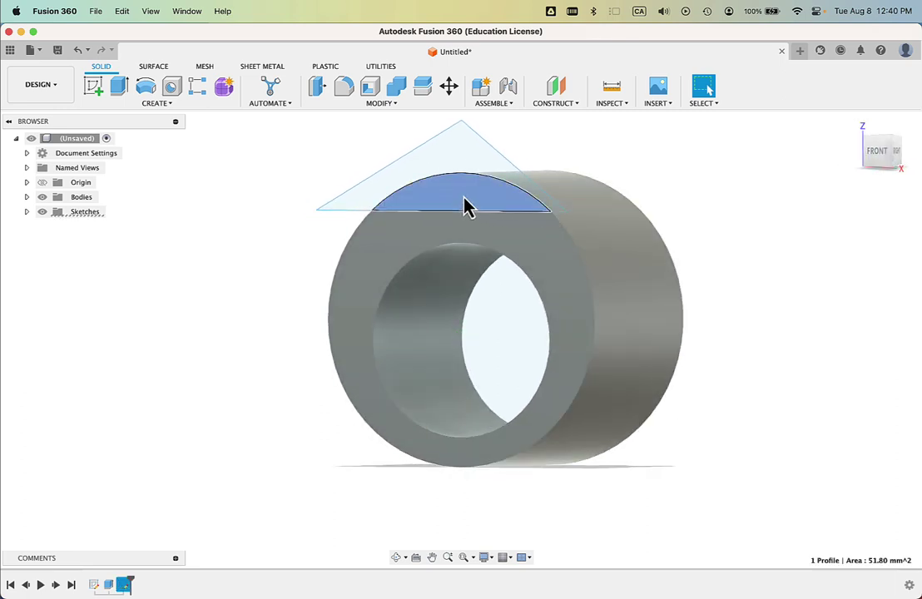
left_click(120, 90)
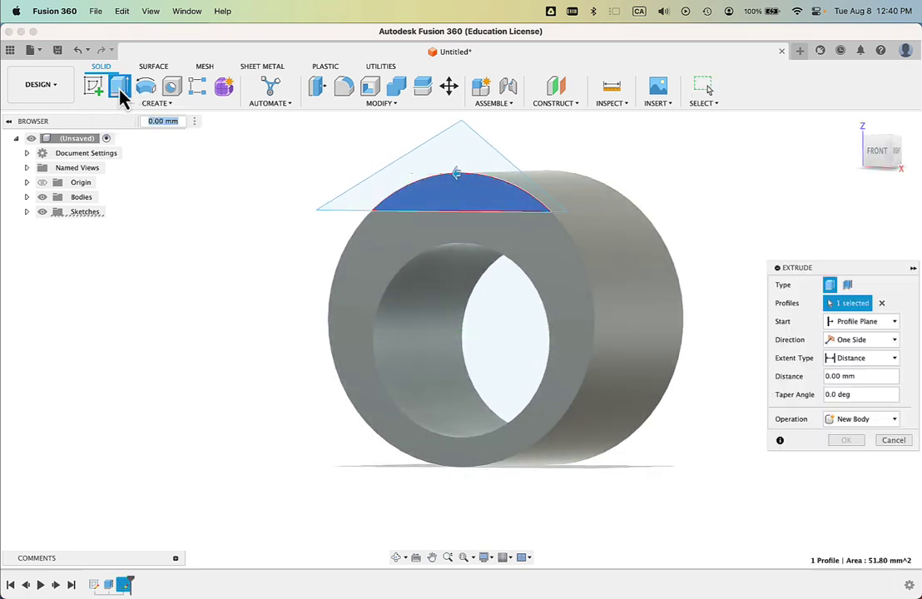
left_click(880, 421)
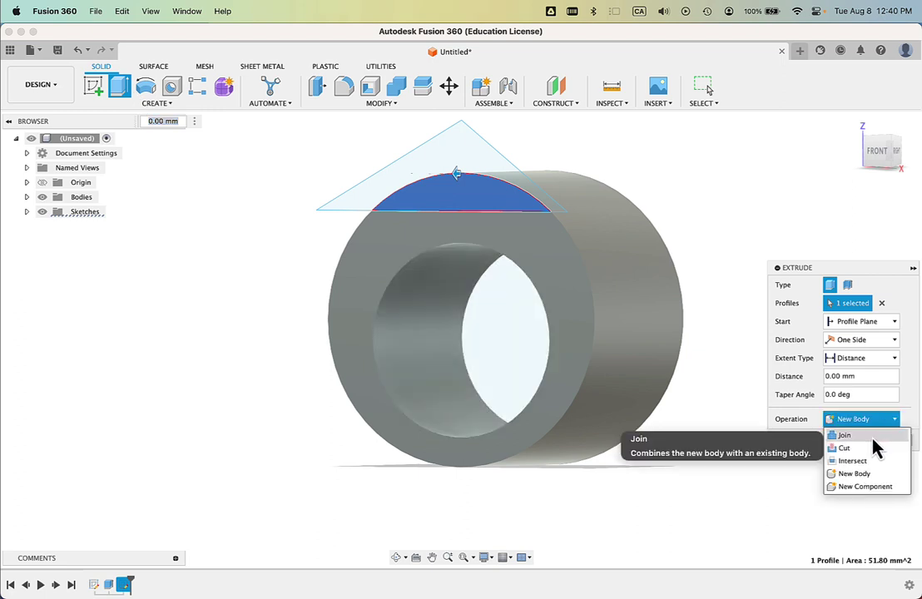
left_click(873, 450)
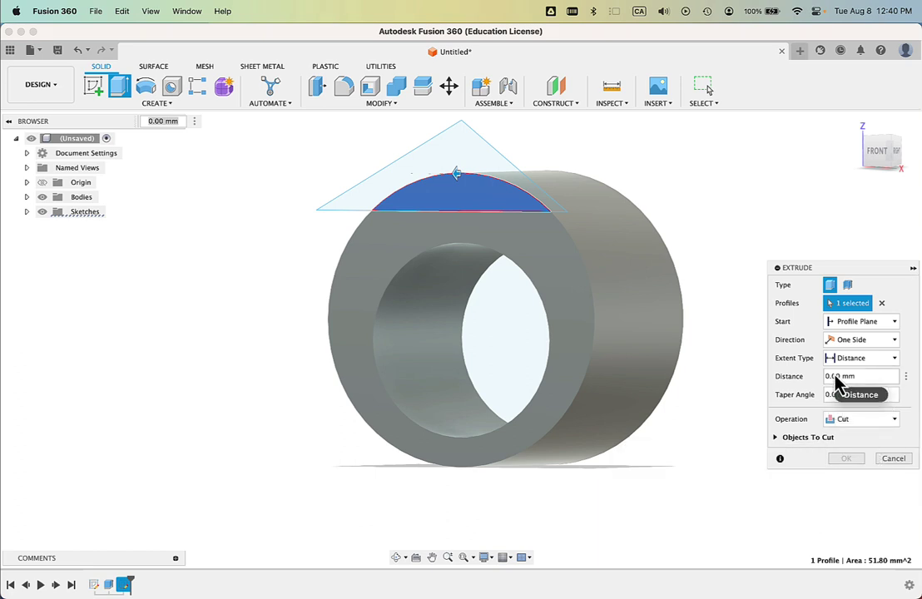
left_click_drag(458, 174, 580, 167)
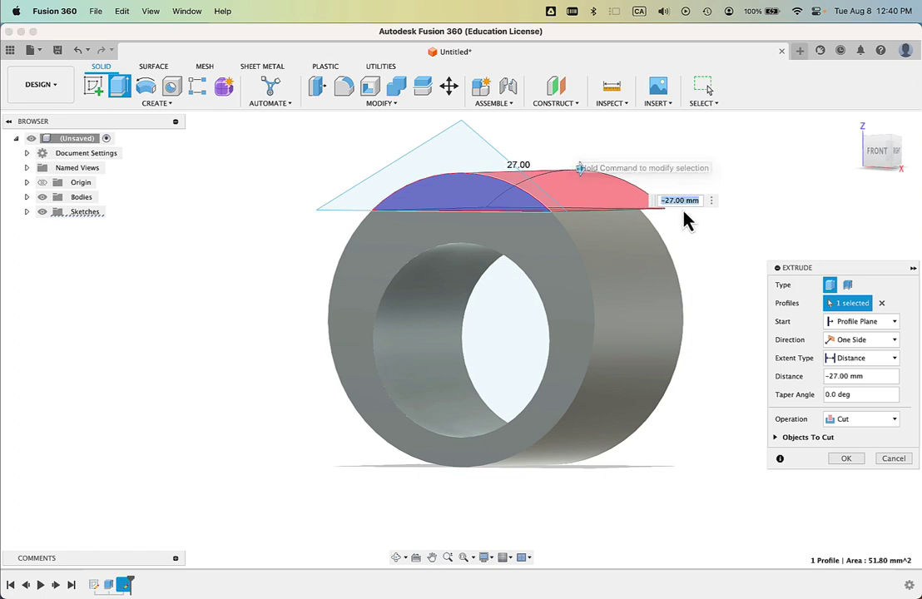
left_click(847, 459)
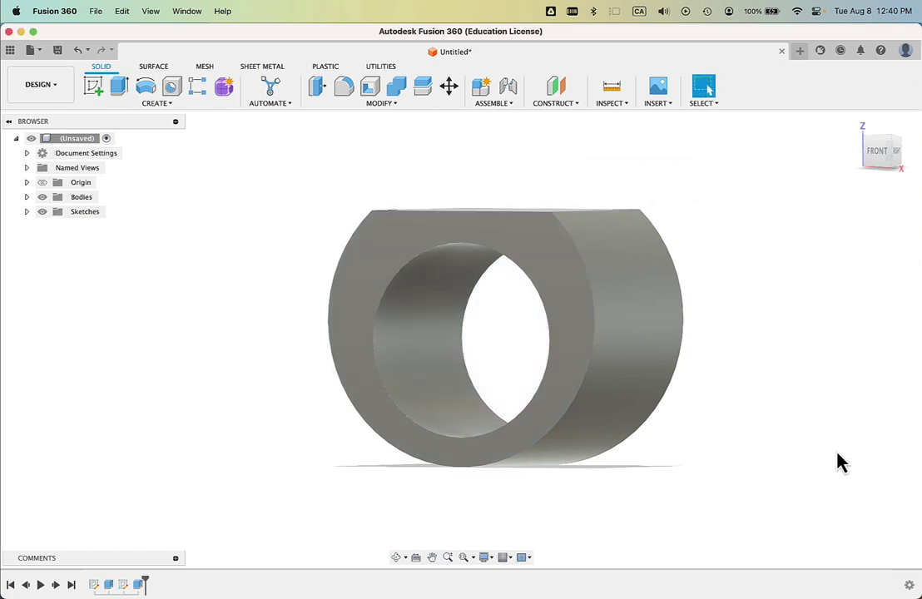
middle_click_drag(776, 301, 781, 323, "shift")
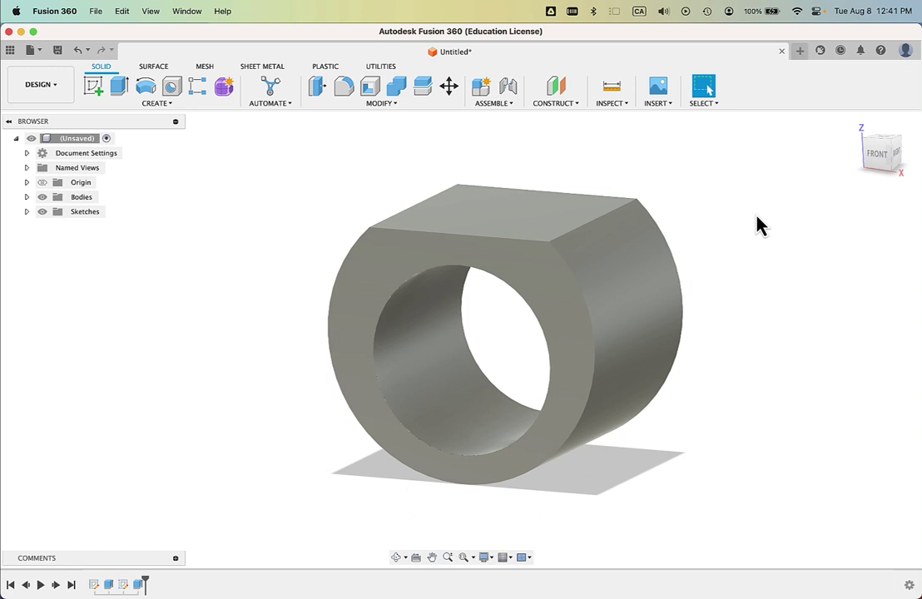
Start a new sketch on the ring's side face, viewed from the right
mouse_move(775, 281)
middle_mouse_down("shift")
mouse_move(724, 259)
mouse_move(771, 259)
mouse_move(774, 277)
middle_mouse_up("shift")
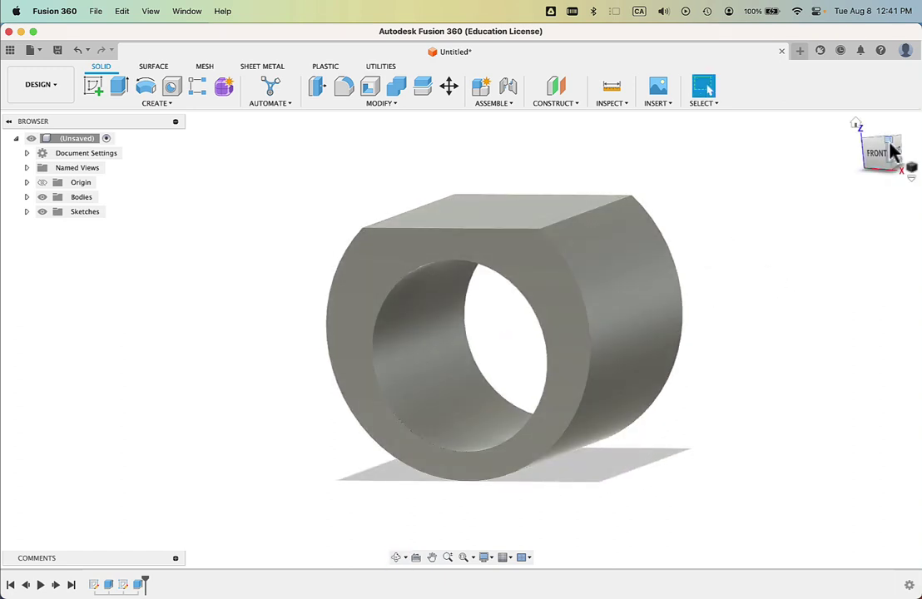
left_click(897, 154)
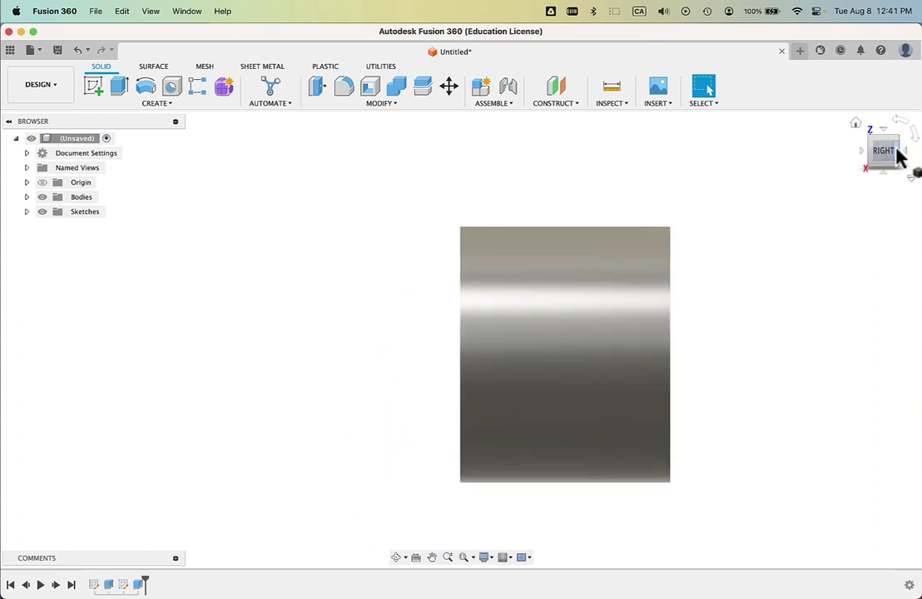
left_click(94, 90)
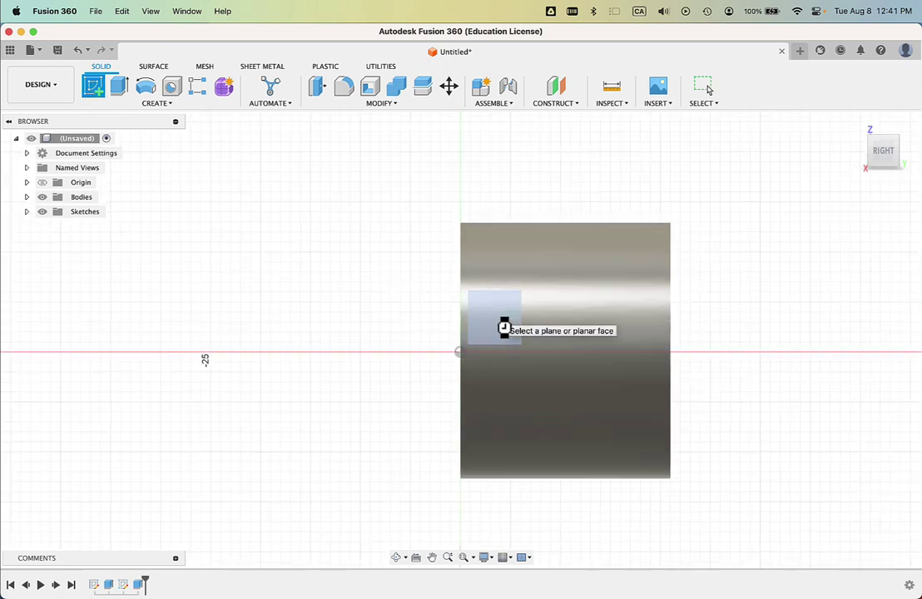
left_click(499, 327)
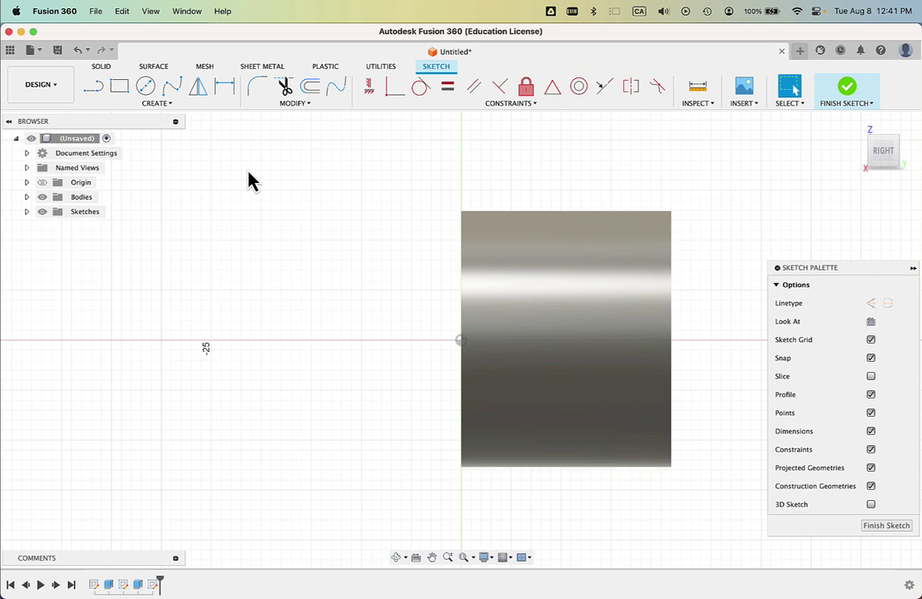
Draw a closed four-sided outline, wide at the top and tapering to the bottom, then finish the sketch
left_click(94, 87)
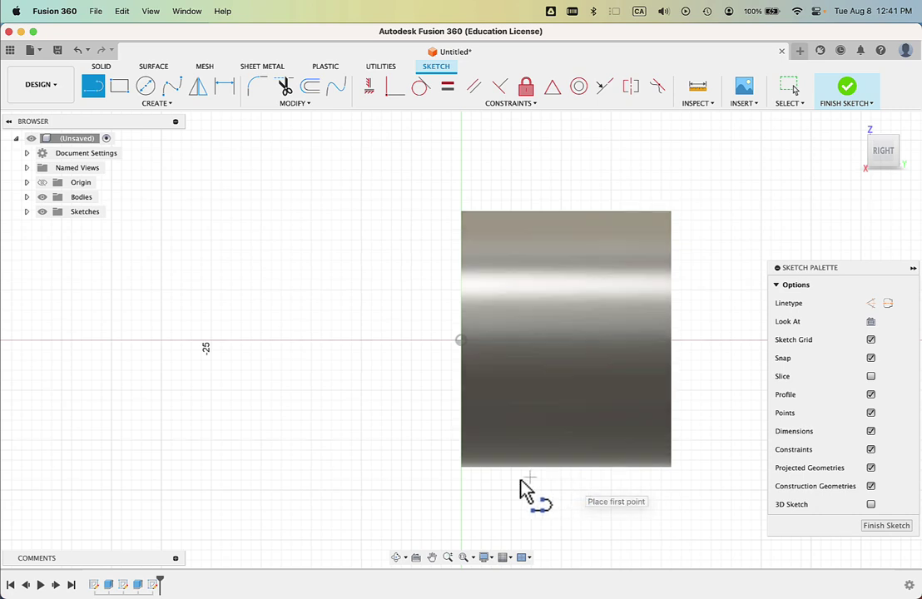
left_click(566, 476)
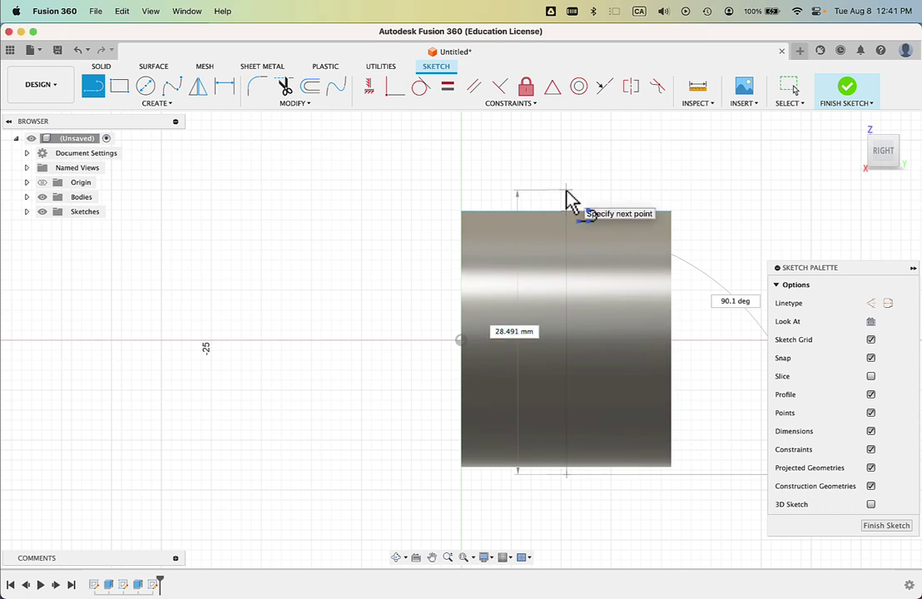
left_click(566, 190)
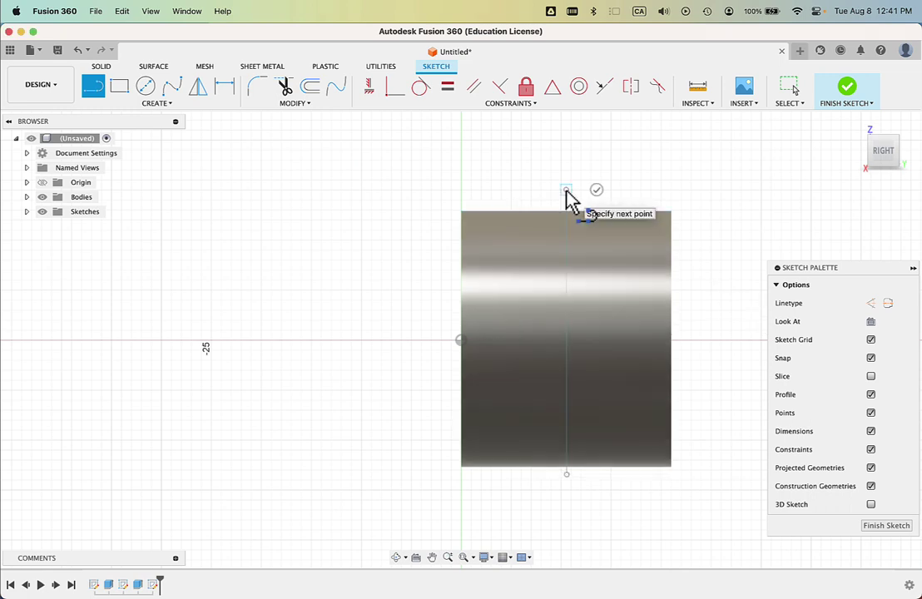
left_click(462, 212)
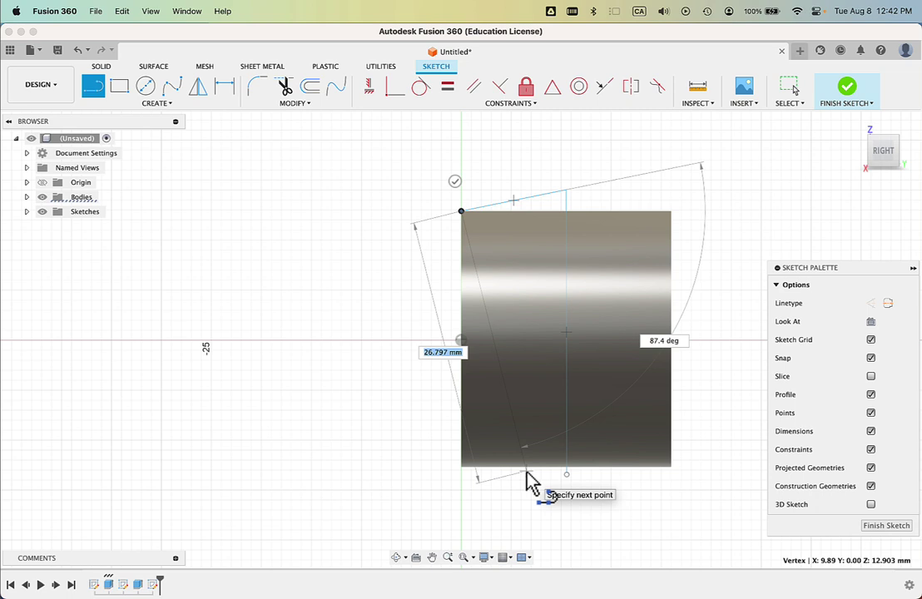
left_click(526, 473)
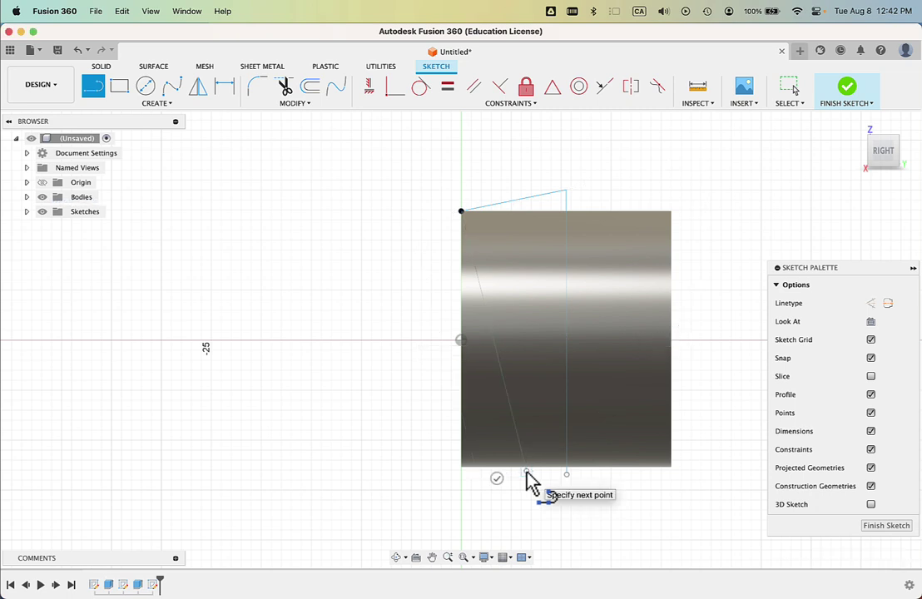
left_click(568, 474)
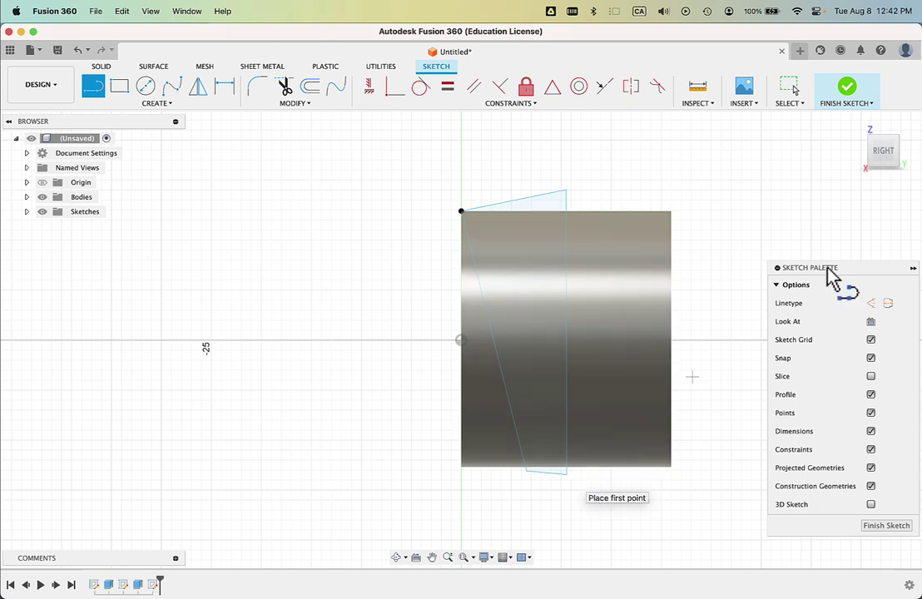
left_click(849, 88)
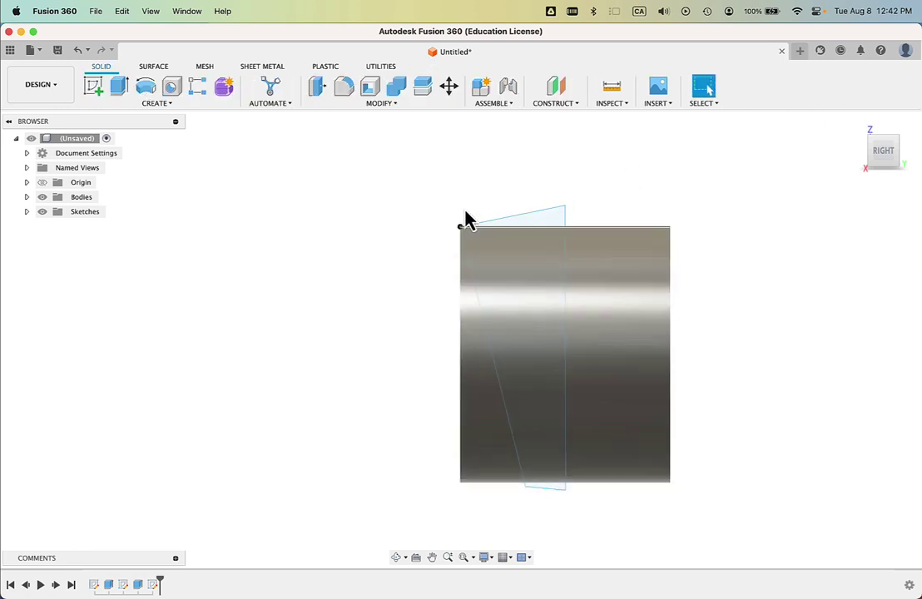
With the body hidden, select the 200.764 mm² tapered profile, then show the ring body again
left_click(43, 198)
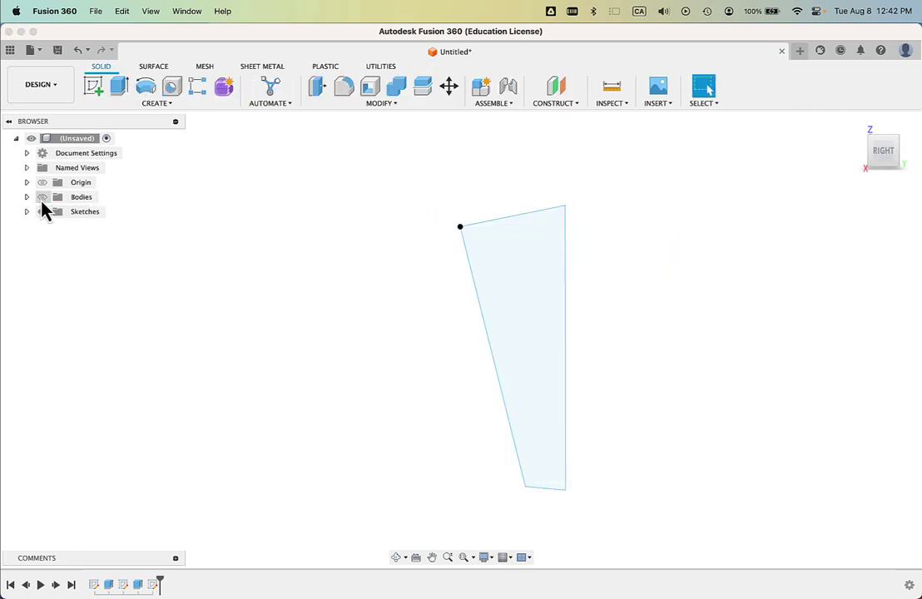
left_click(537, 333)
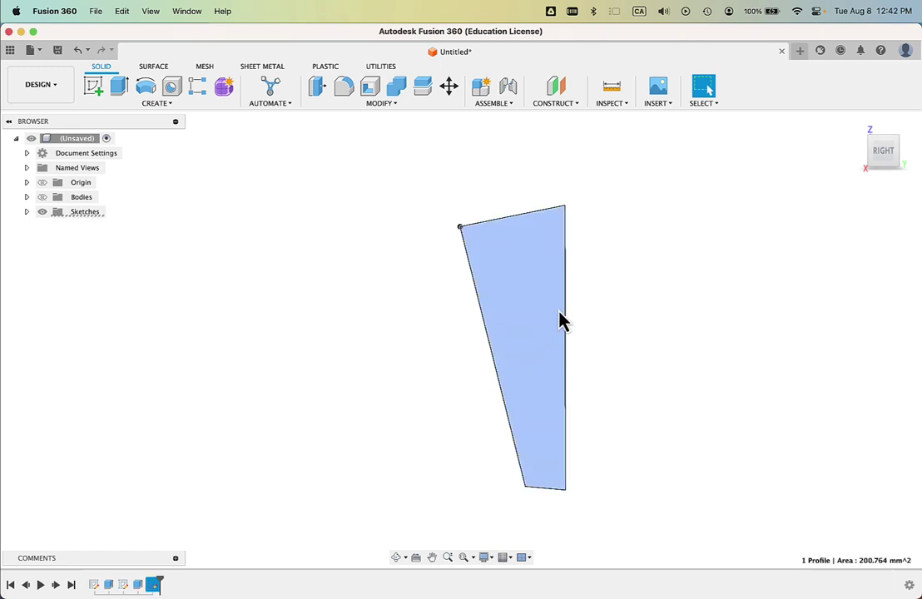
left_click_drag(883, 156, 907, 150)
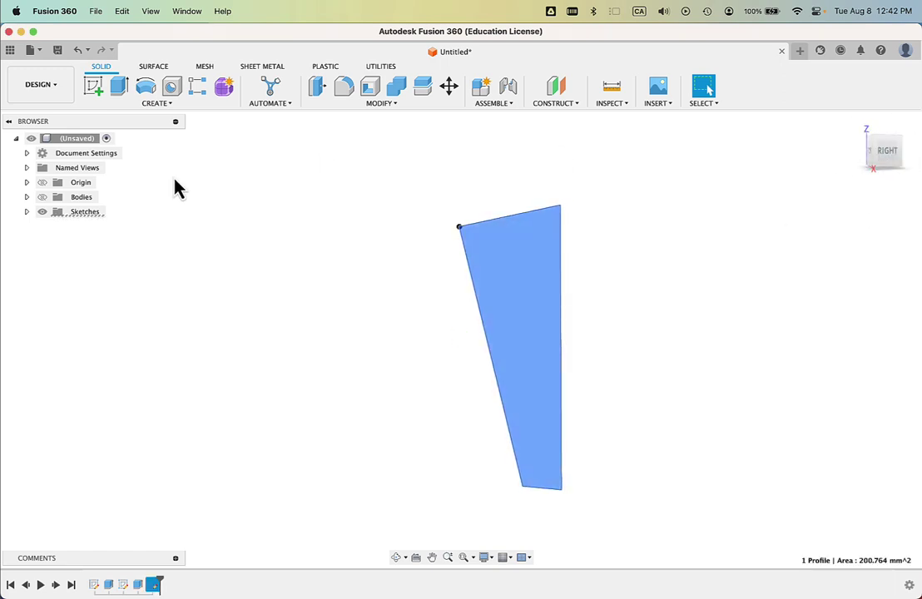
left_click(43, 197)
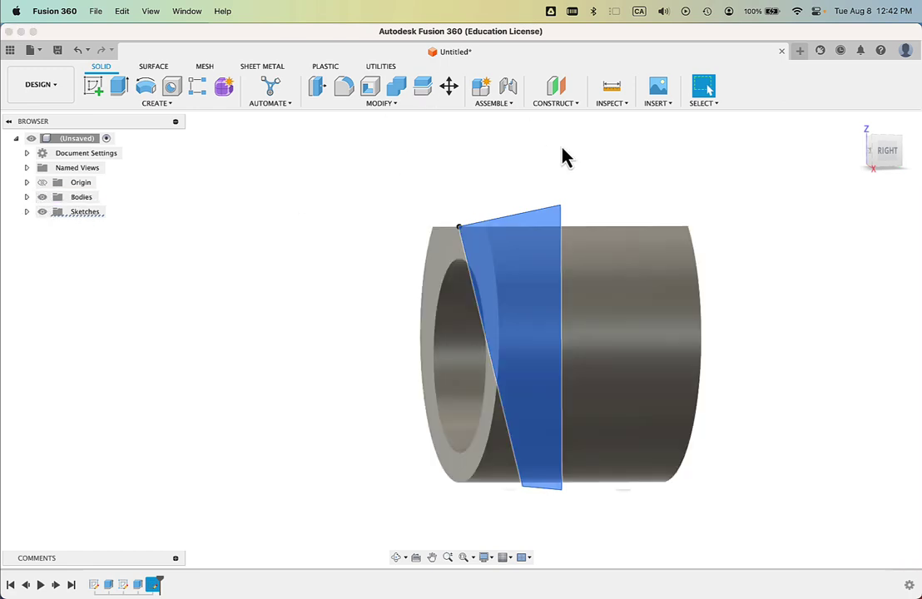
Intersect-extrude the tapered profile 26 mm symmetrically, trimming the ring into a signet shape
left_click(119, 90)
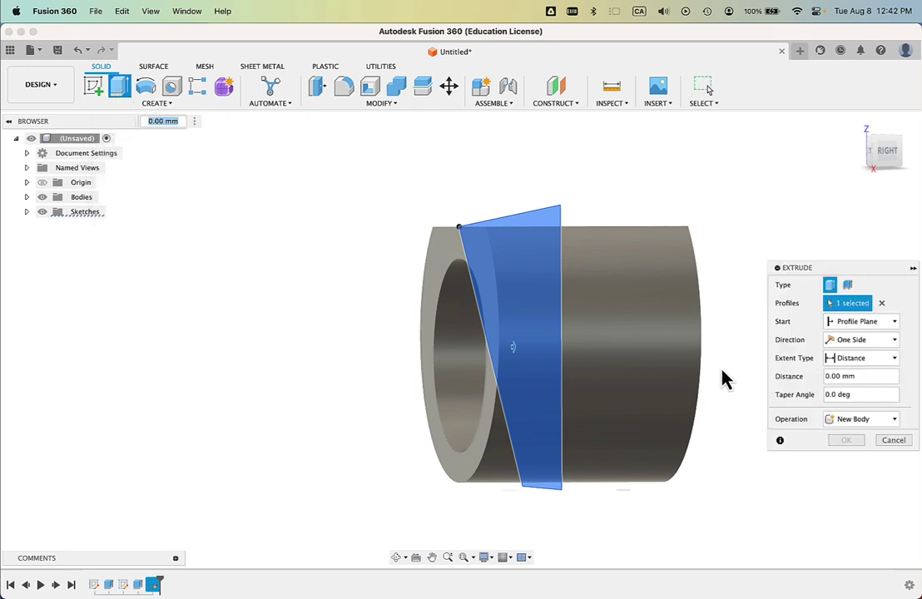
left_click(865, 425)
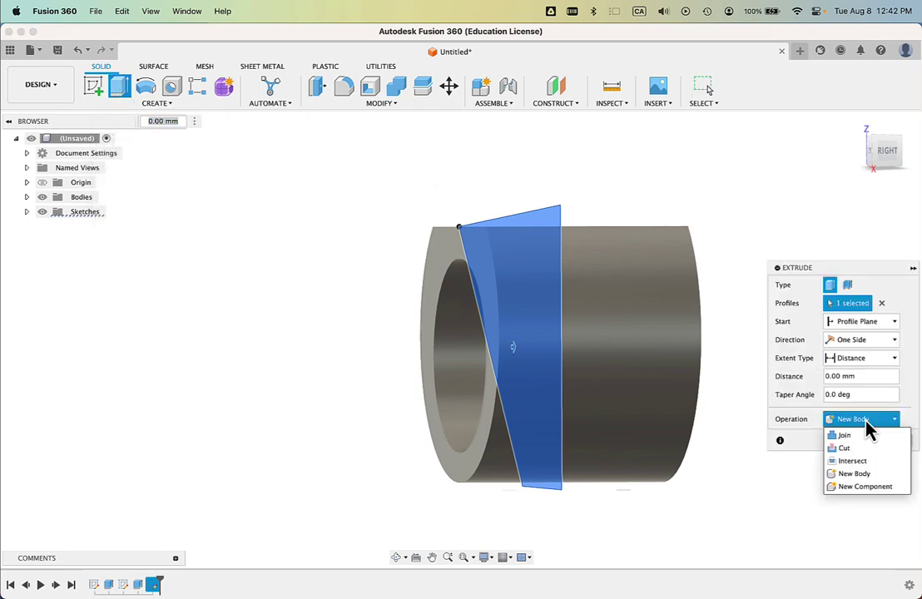
left_click(858, 462)
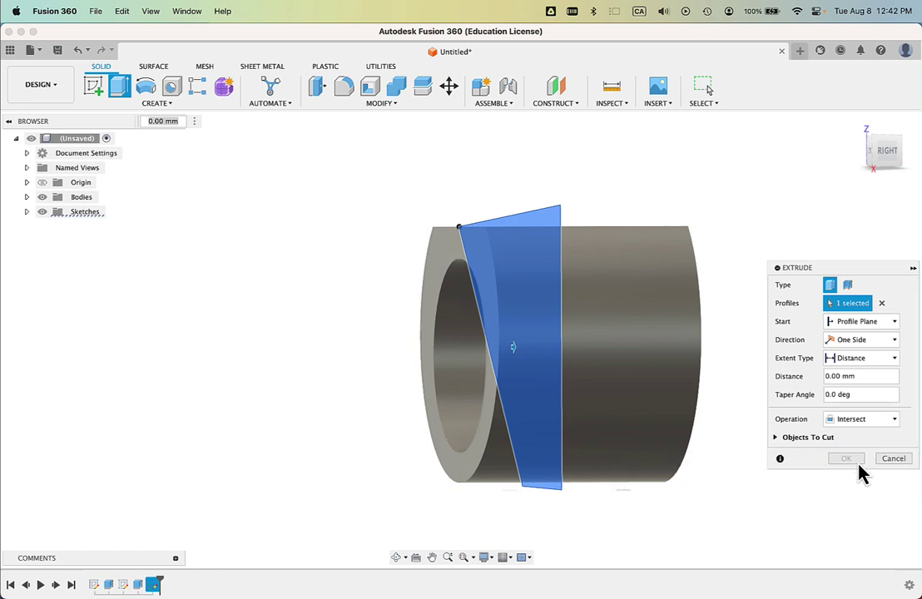
left_click(832, 340)
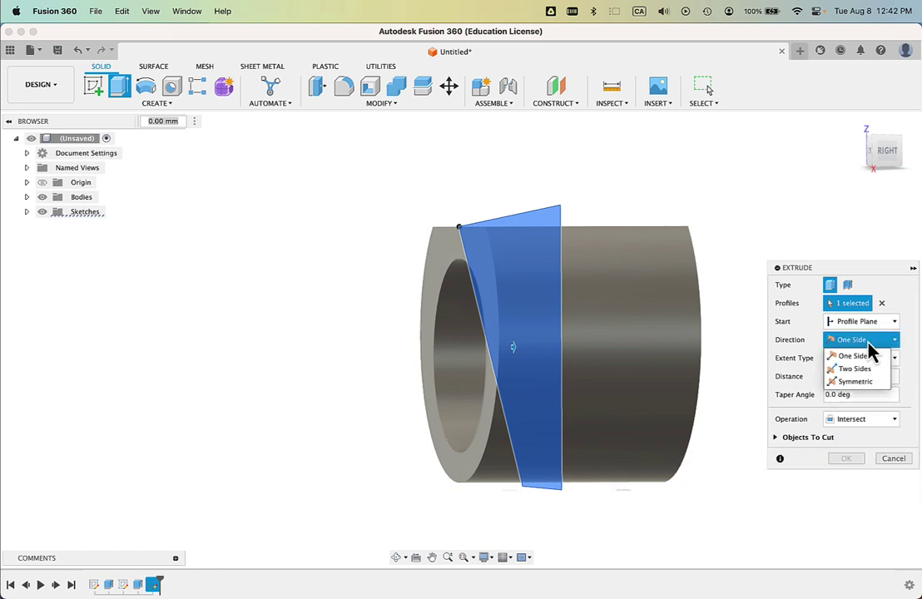
left_click(870, 382)
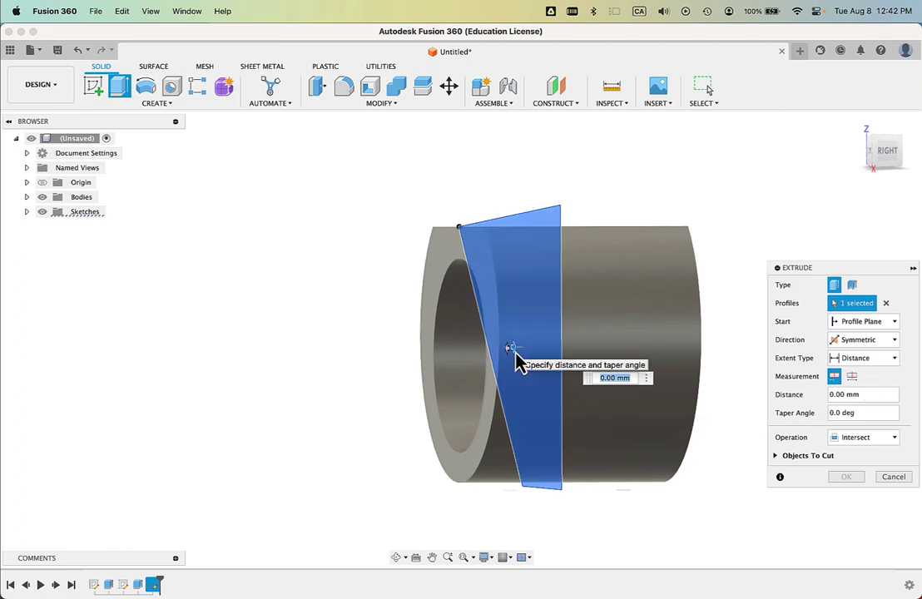
left_click_drag(516, 352, 588, 371)
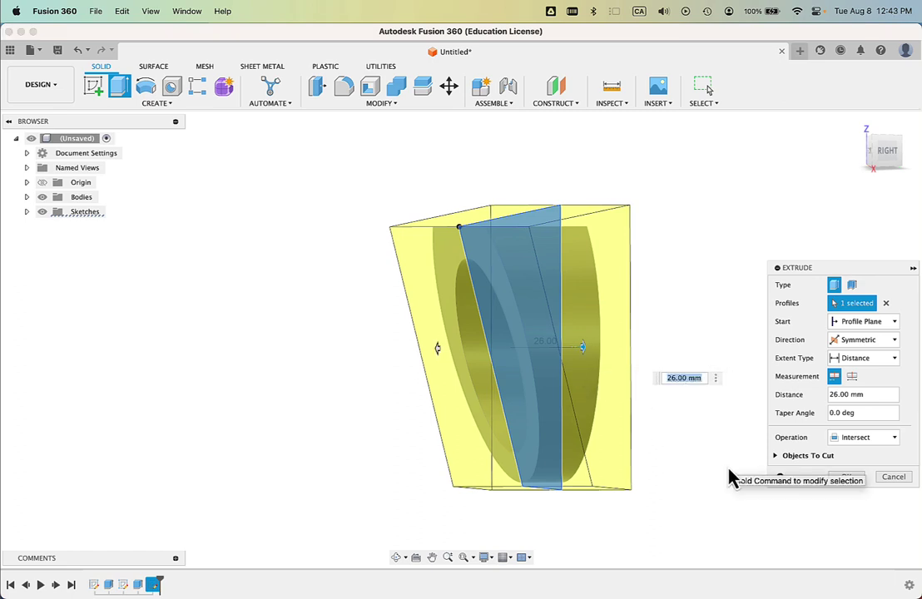
left_click(847, 481)
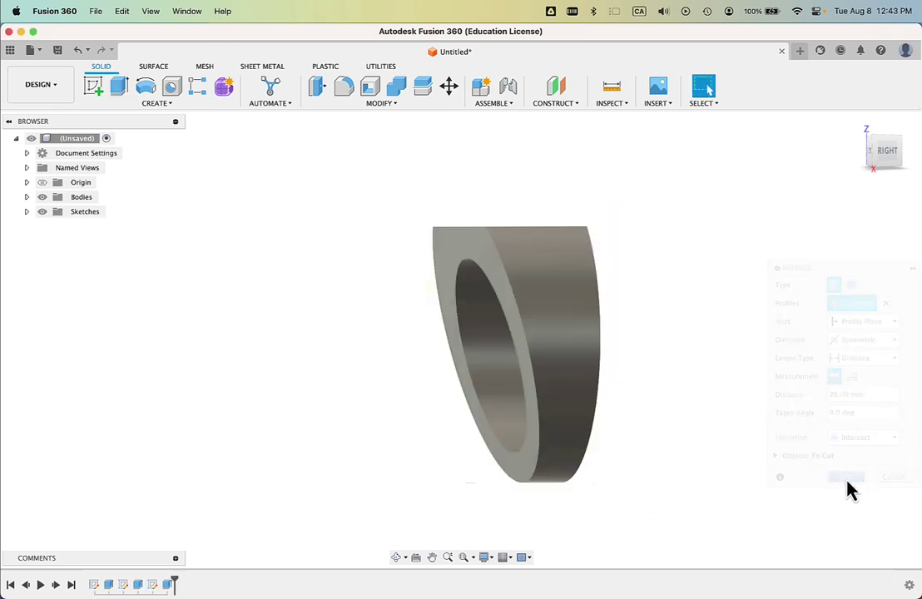
mouse_move(694, 464)
middle_mouse_down("shift")
mouse_move(693, 448)
mouse_move(736, 445)
mouse_move(686, 450)
middle_mouse_up("shift")
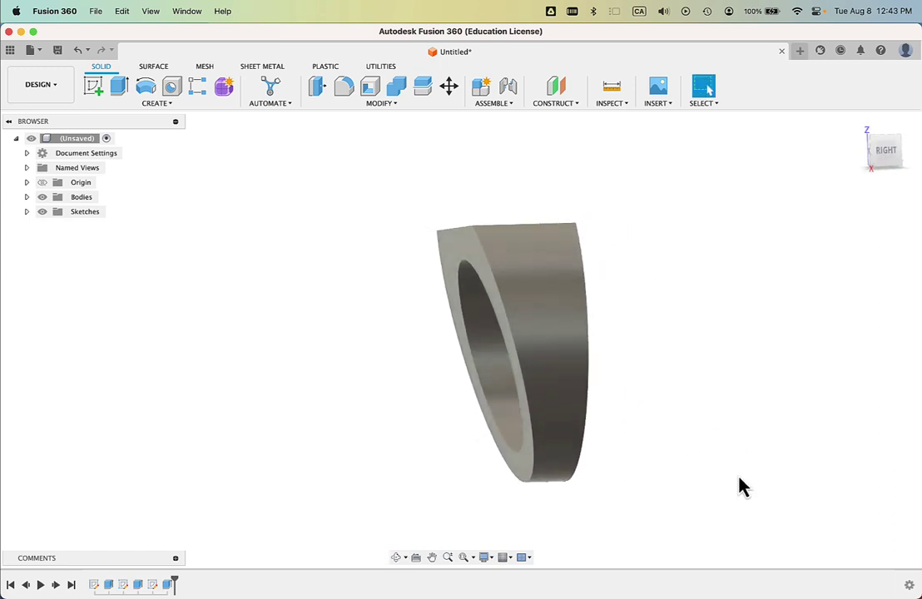
middle_click_drag(743, 487, 688, 484, "shift")
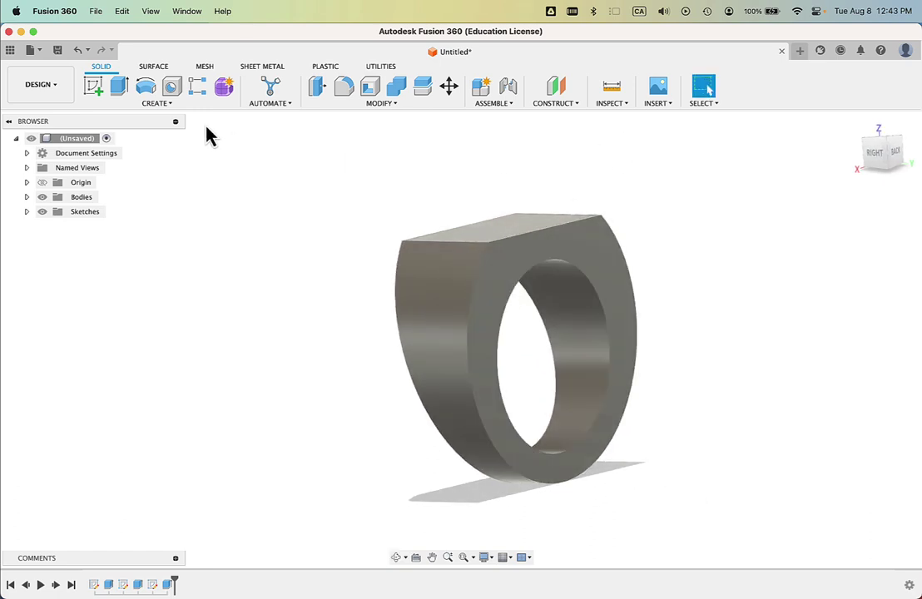
Mirror the half-ring body across its flat side face, joining the copy to the original
left_click(158, 105)
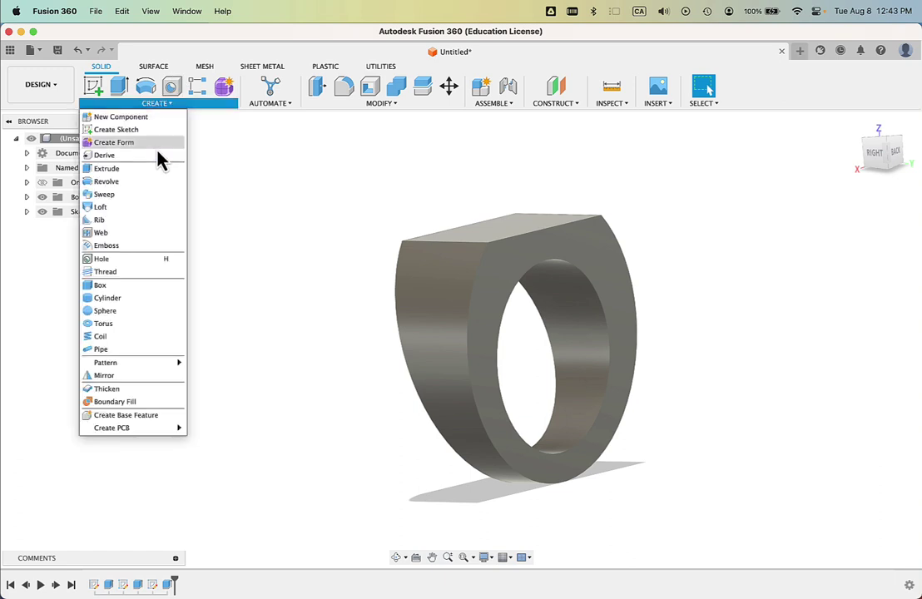
left_click(124, 379)
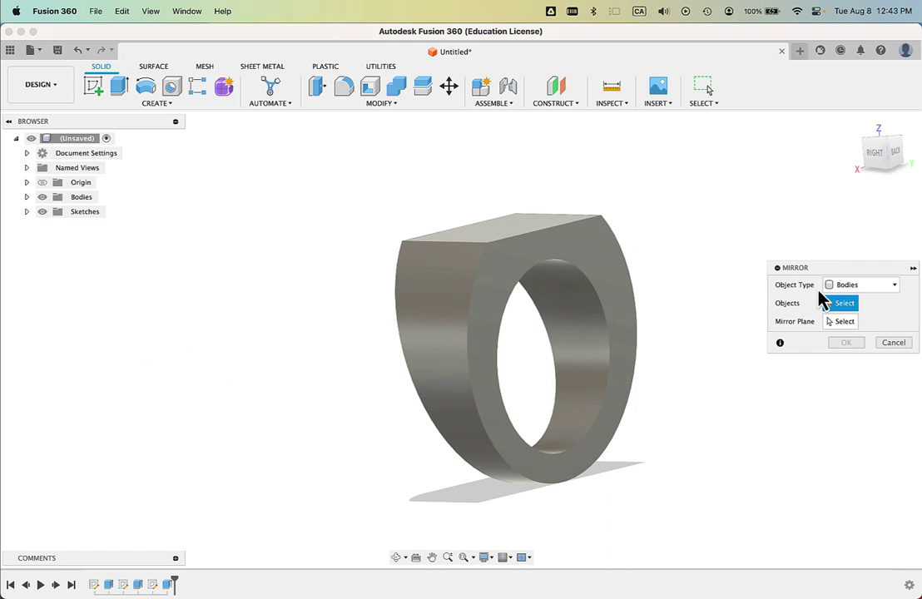
left_click(858, 286)
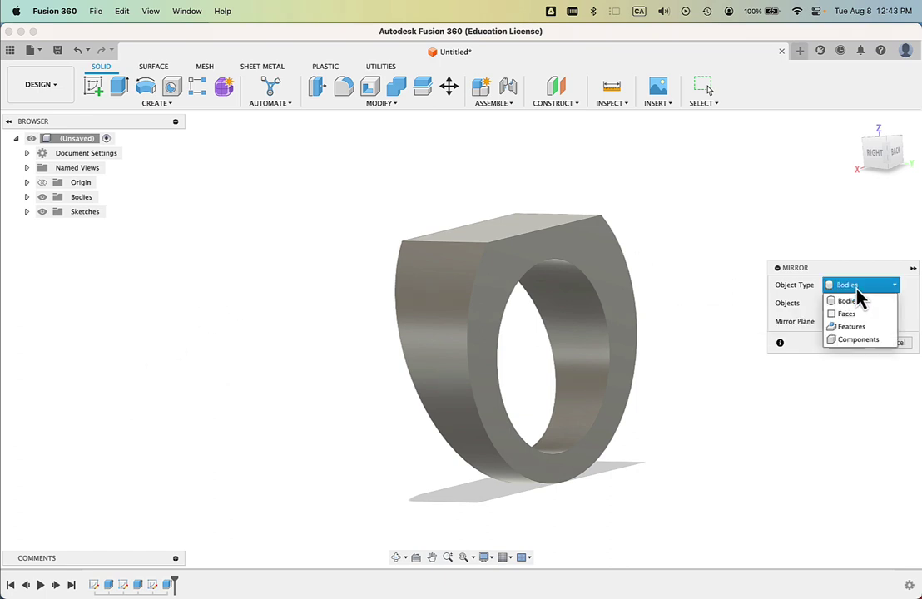
left_click(857, 299)
left_click_drag(332, 165, 685, 517)
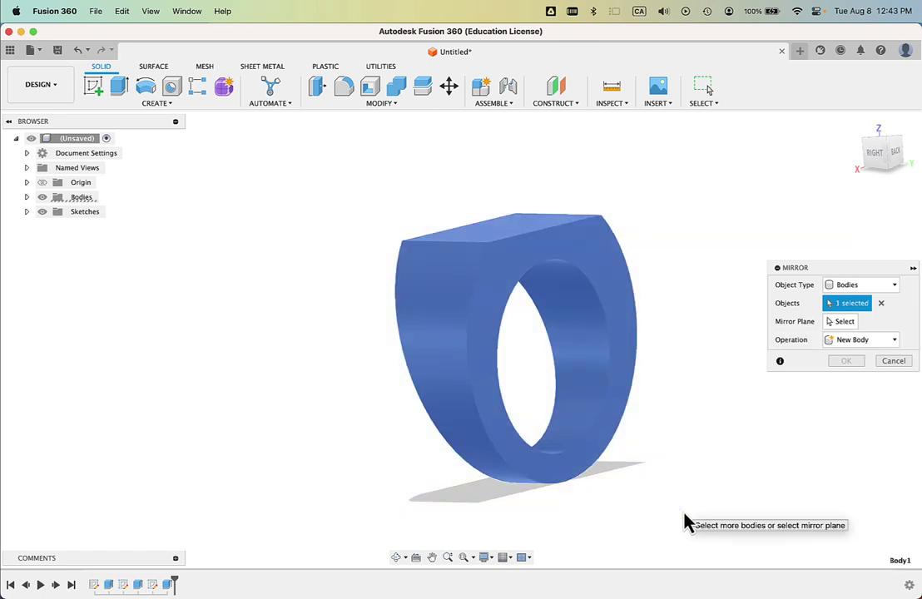
left_click(844, 323)
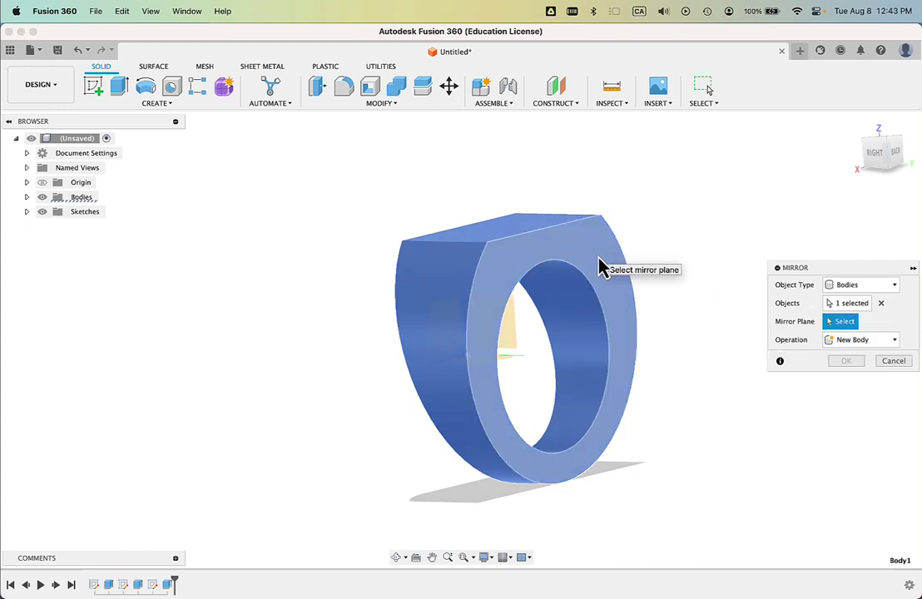
left_click(601, 266)
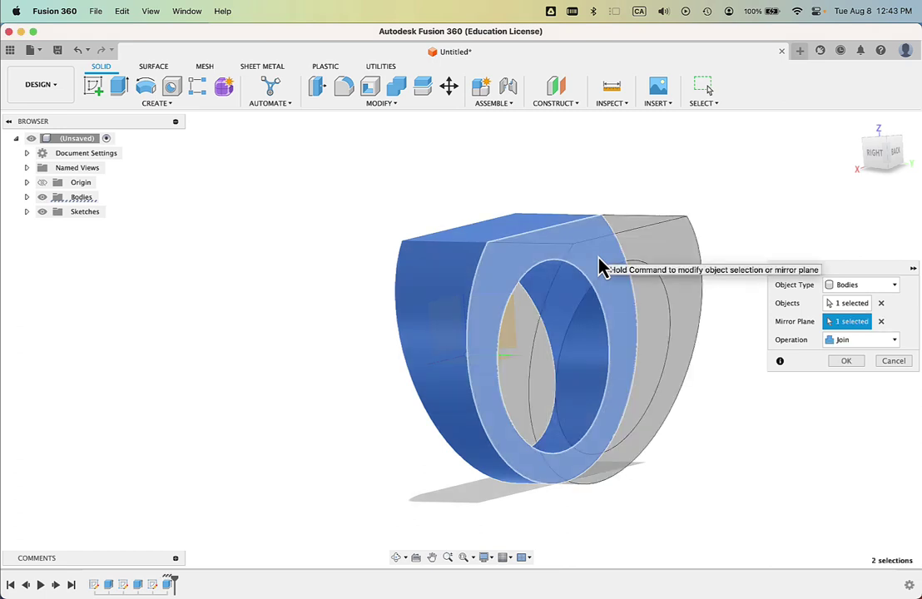
left_click(894, 340)
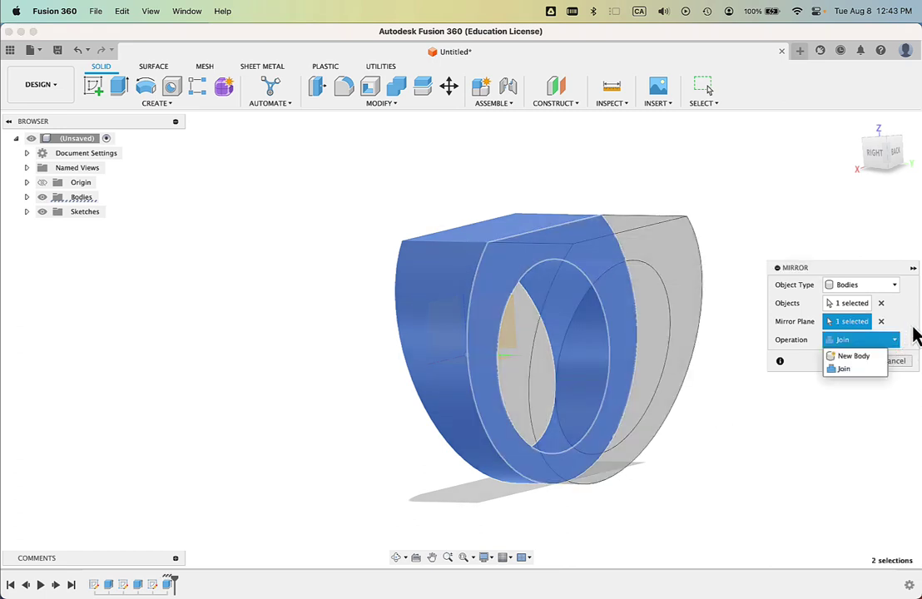
left_click(850, 373)
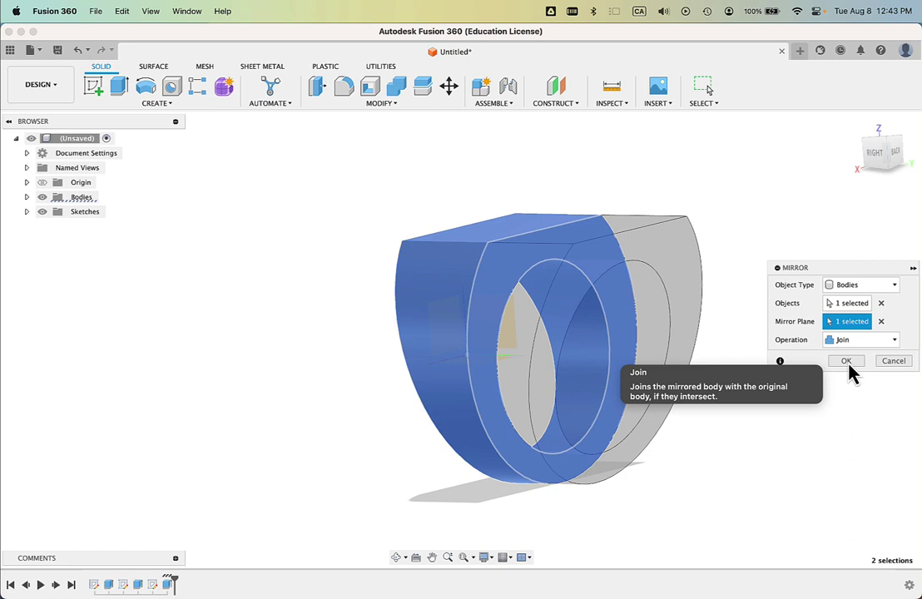
left_click(849, 367)
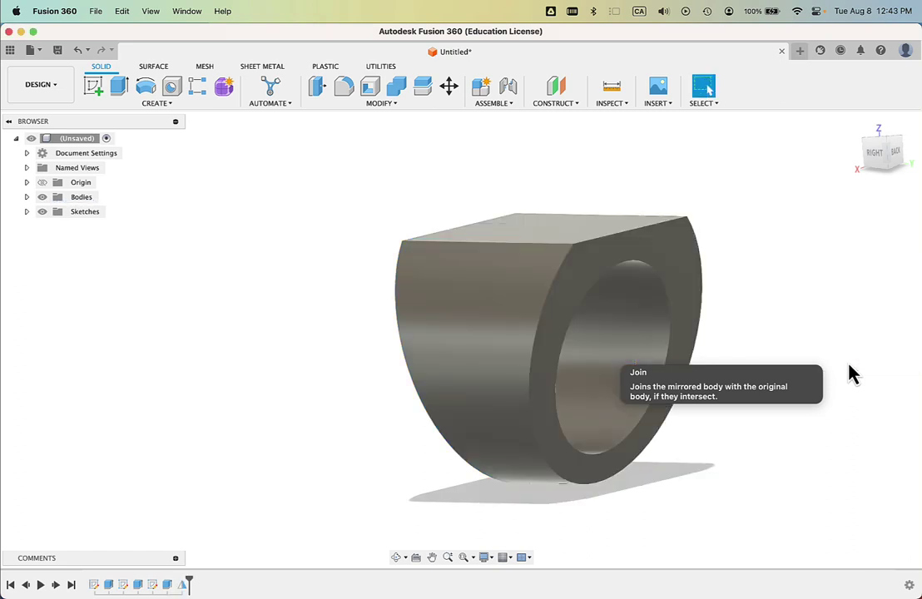
Orbit the ring through right and front views, ending looking straight down on its flat top
middle_click_drag(757, 470, 724, 468, "shift")
left_click(882, 153)
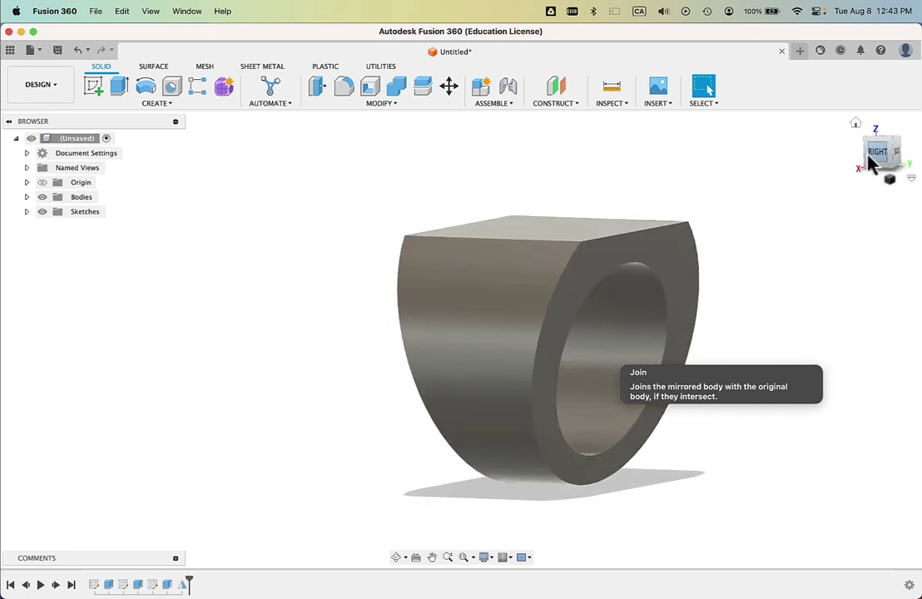
mouse_move(883, 153)
left_mouse_down()
mouse_move(870, 159)
mouse_move(909, 163)
mouse_move(875, 150)
left_mouse_up()
left_click(874, 150)
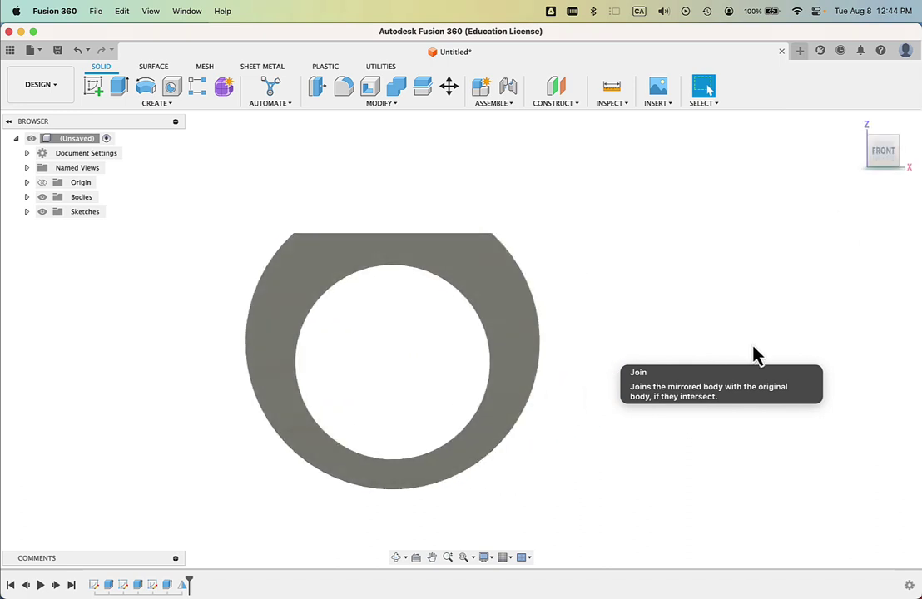
mouse_move(637, 283)
middle_mouse_down("shift")
mouse_move(634, 274)
mouse_move(634, 305)
middle_mouse_up("shift")
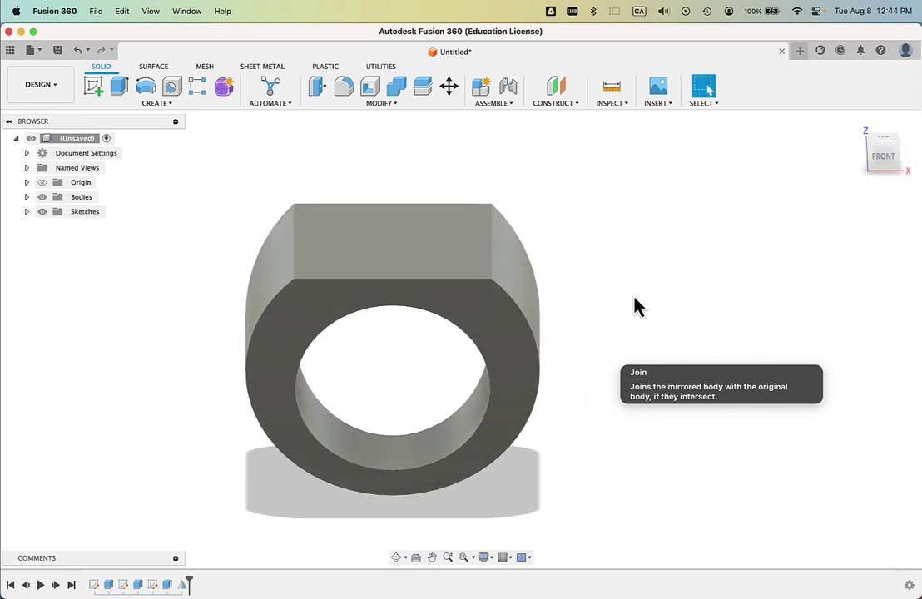
left_click(884, 143)
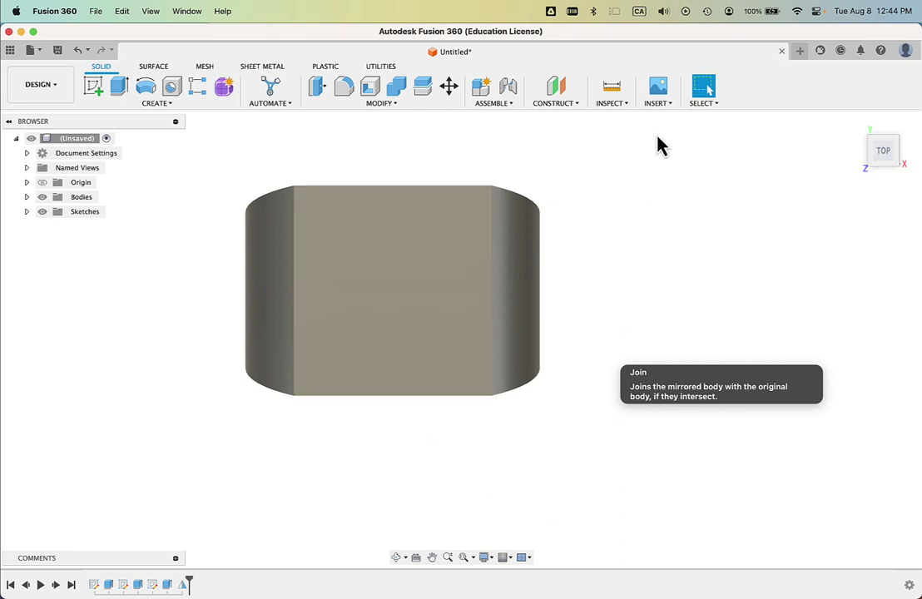
Start an SVG insert and choose to insert a file from the computer
left_click(662, 106)
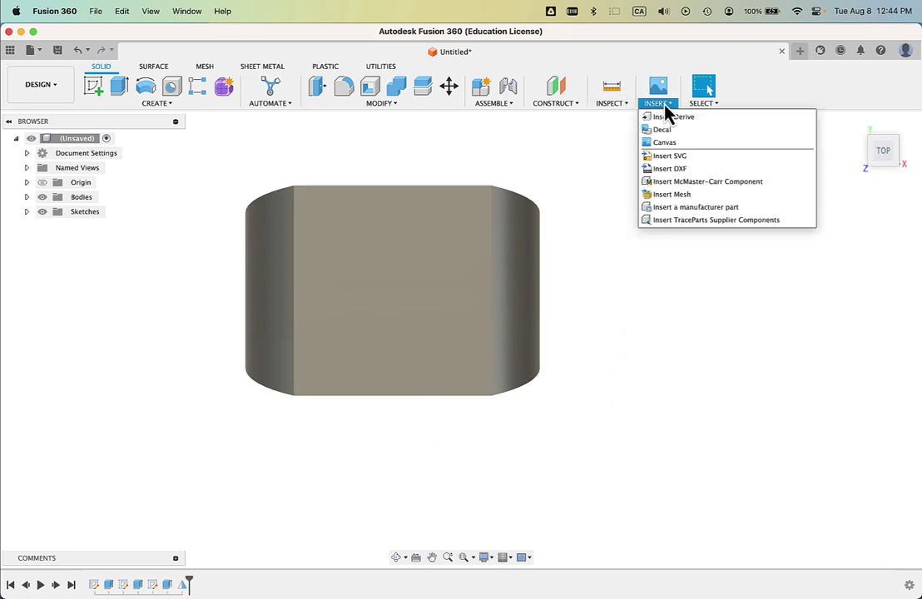
left_click(675, 162)
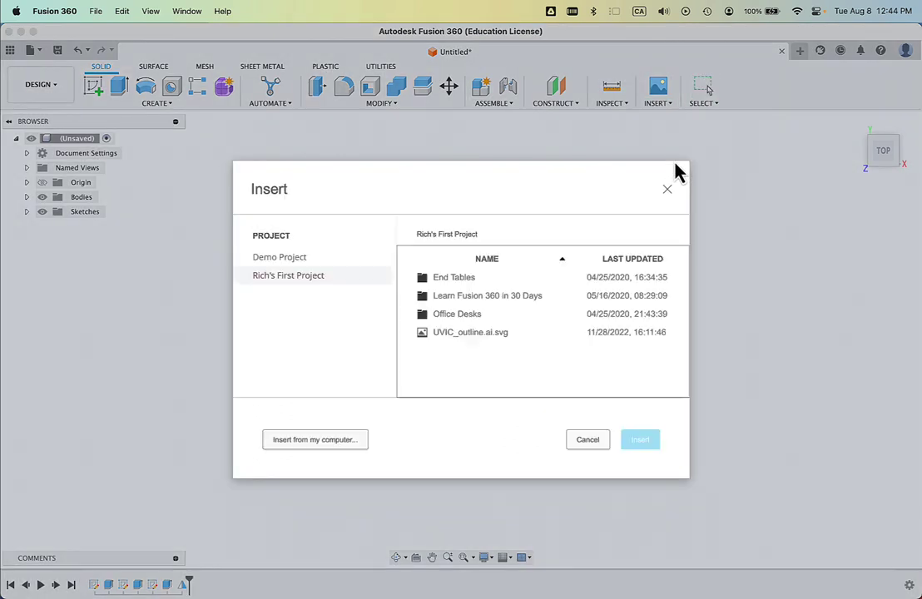
left_click(319, 440)
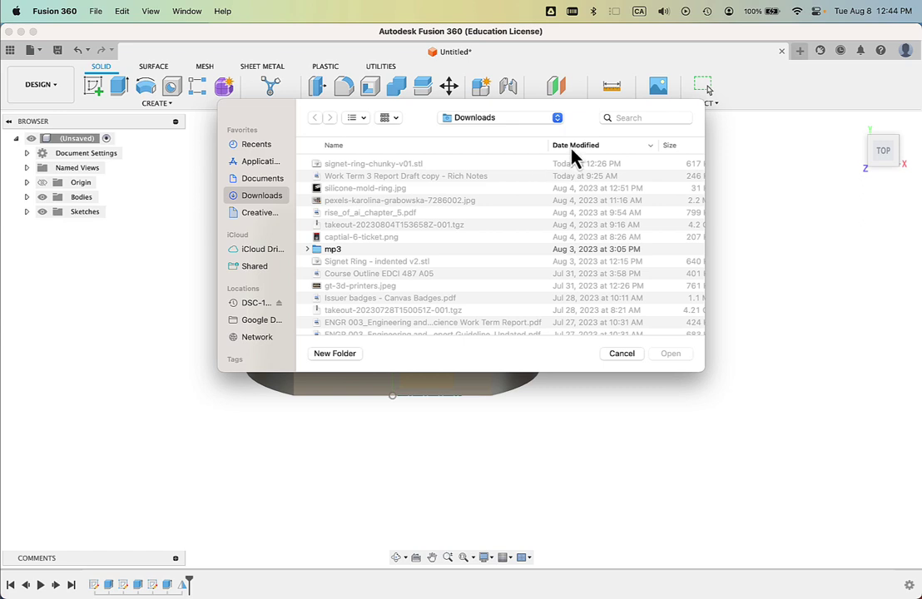
Search Downloads for names containing '.svg' and open noun-ram-head-181945.svg
left_click(623, 117)
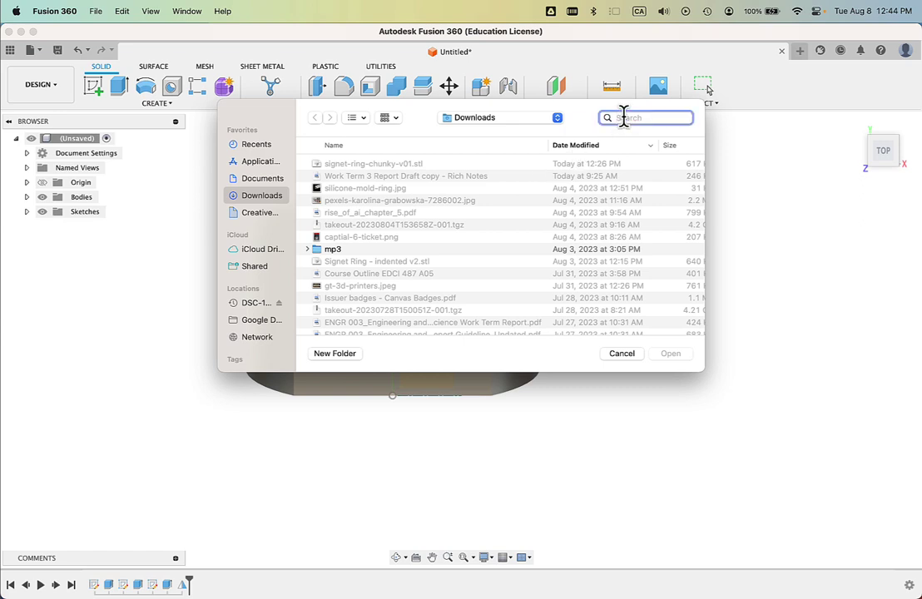
type("ssvg")
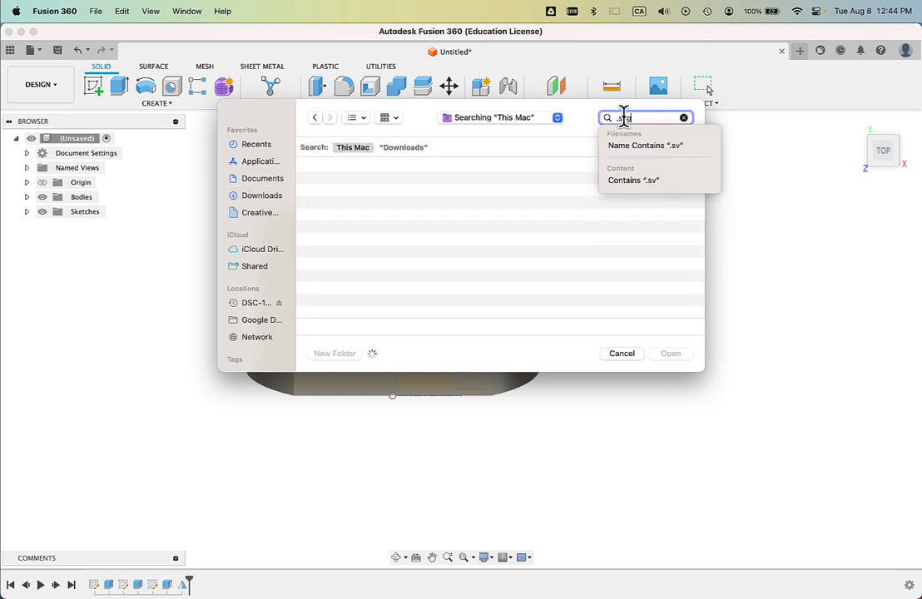
left_click(645, 147)
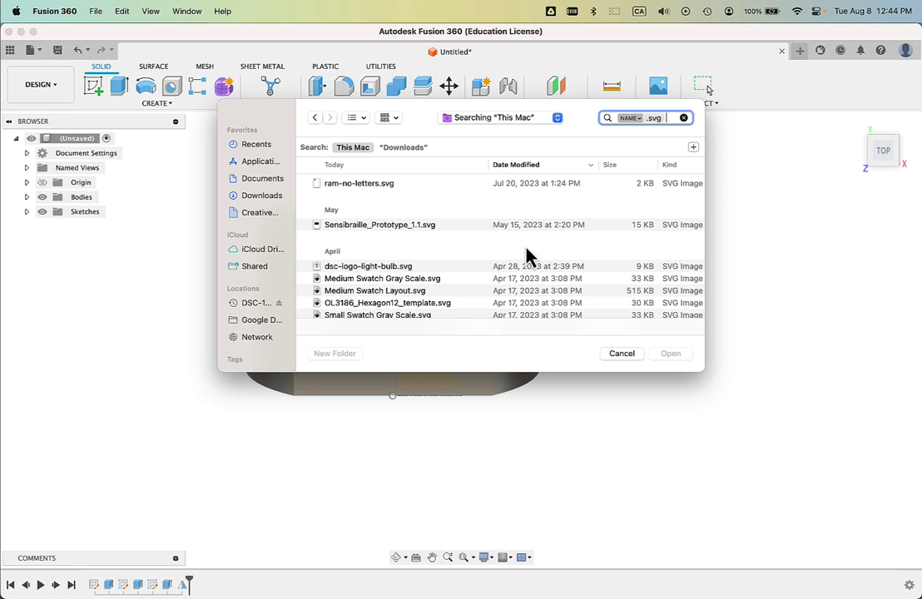
scroll(526, 256, "down", 2)
scroll(526, 256, "up", 2)
left_click(416, 149)
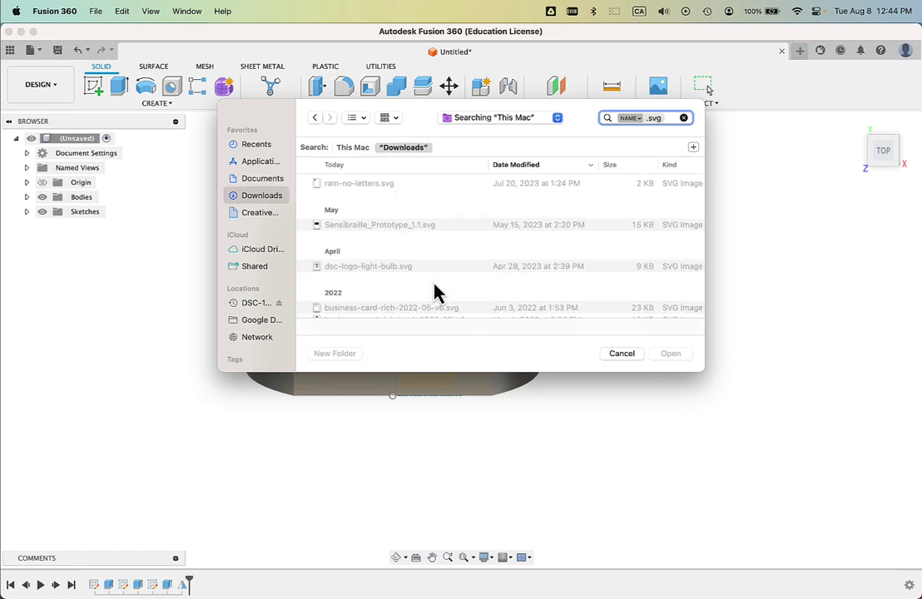
scroll(433, 266, "down", 3)
scroll(433, 264, "down", 3)
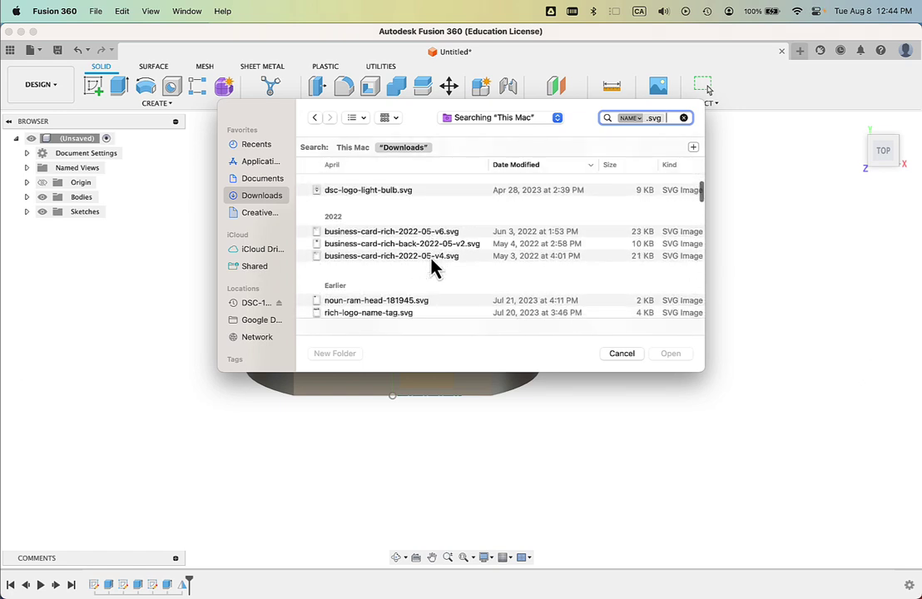
left_click(389, 256)
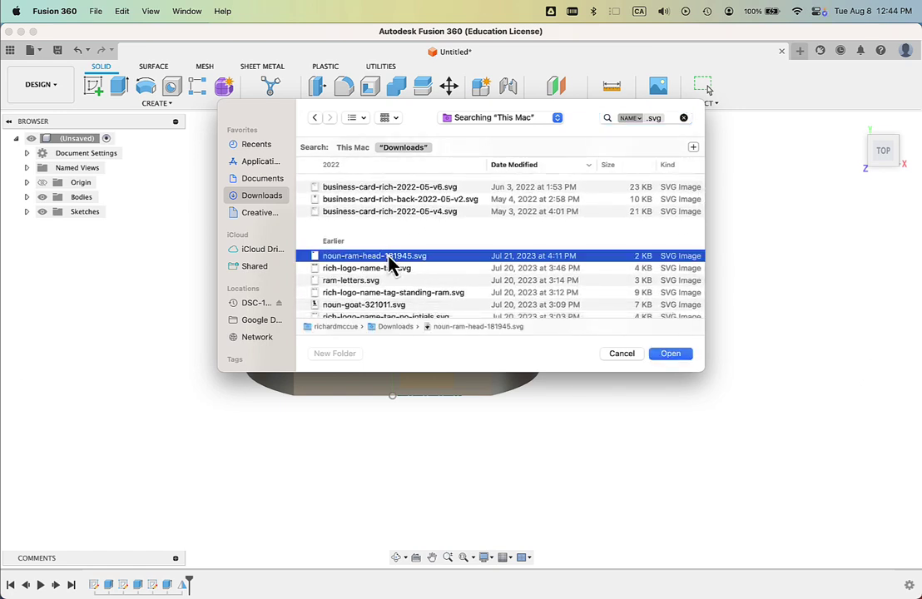
left_click(670, 355)
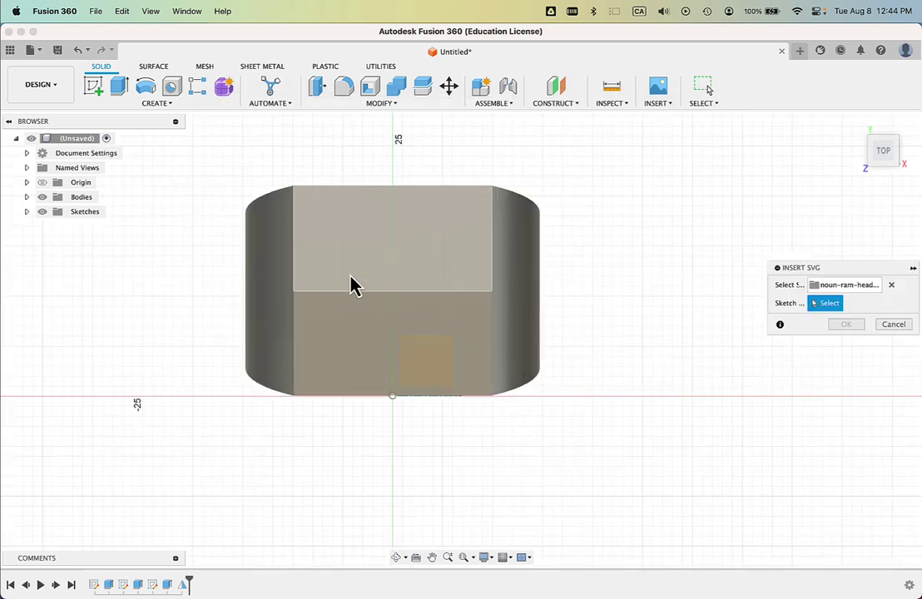
Place the ram-head SVG on the ring's flat top face at scale 1.00 and finish the sketch
left_click(350, 243)
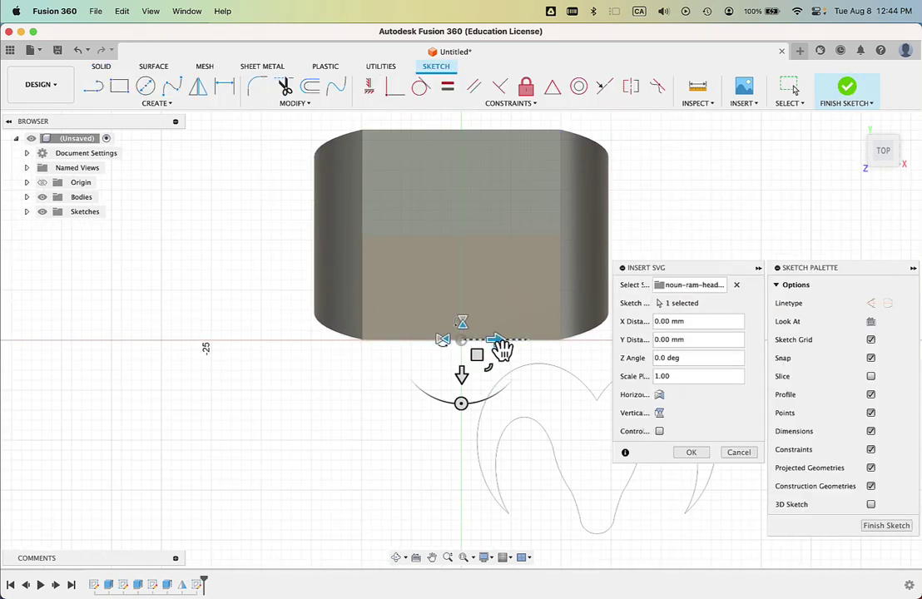
left_click_drag(483, 362, 383, 175)
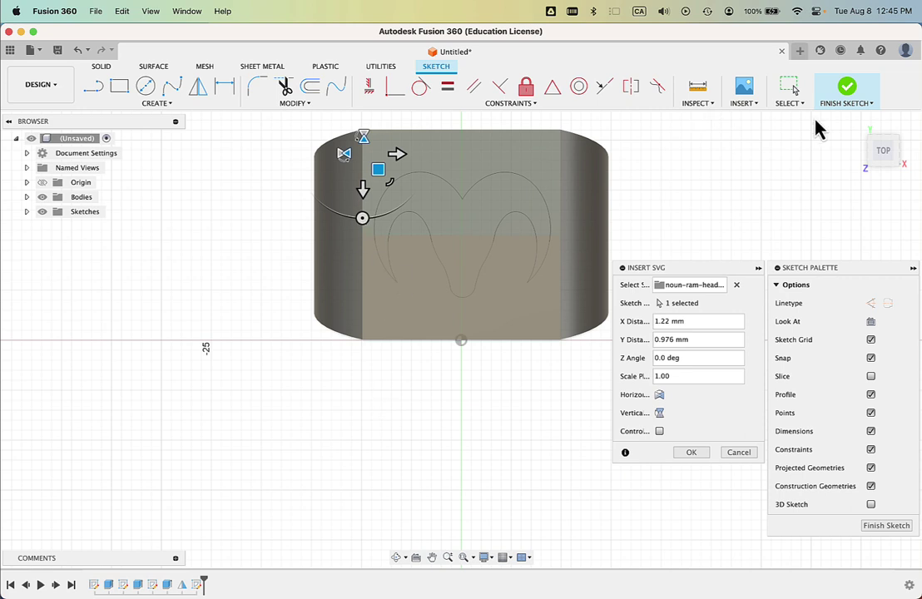
left_click(847, 92)
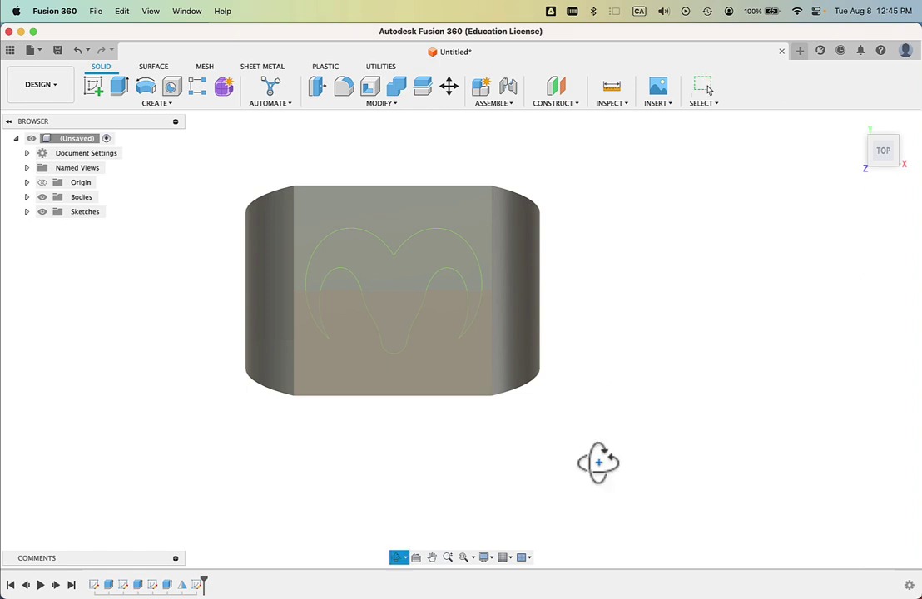
Select the ram head's upper horn, both horn crescents and face profiles, and start an extrude
mouse_move(597, 462)
middle_mouse_down("shift")
mouse_move(596, 443)
mouse_move(601, 456)
middle_mouse_up("shift")
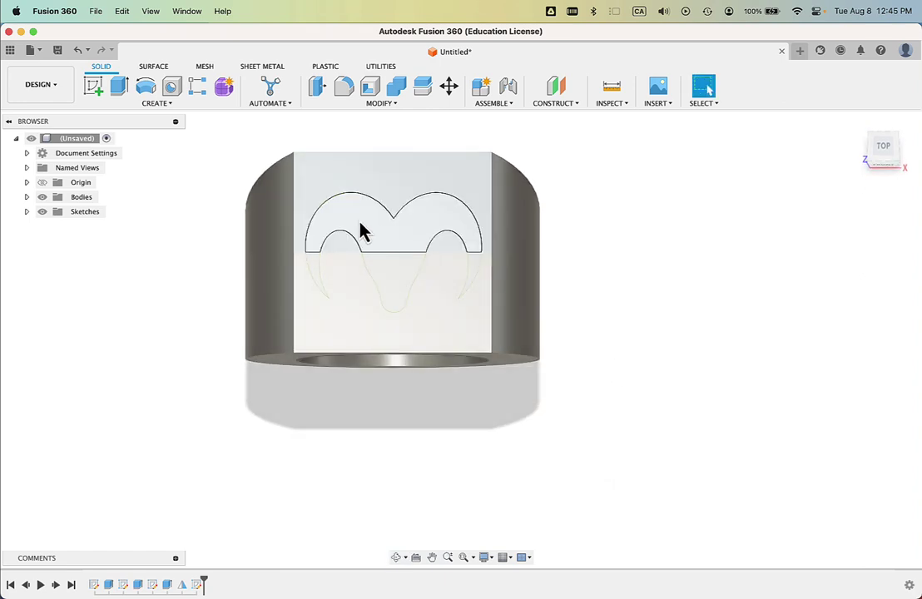
left_click(408, 242)
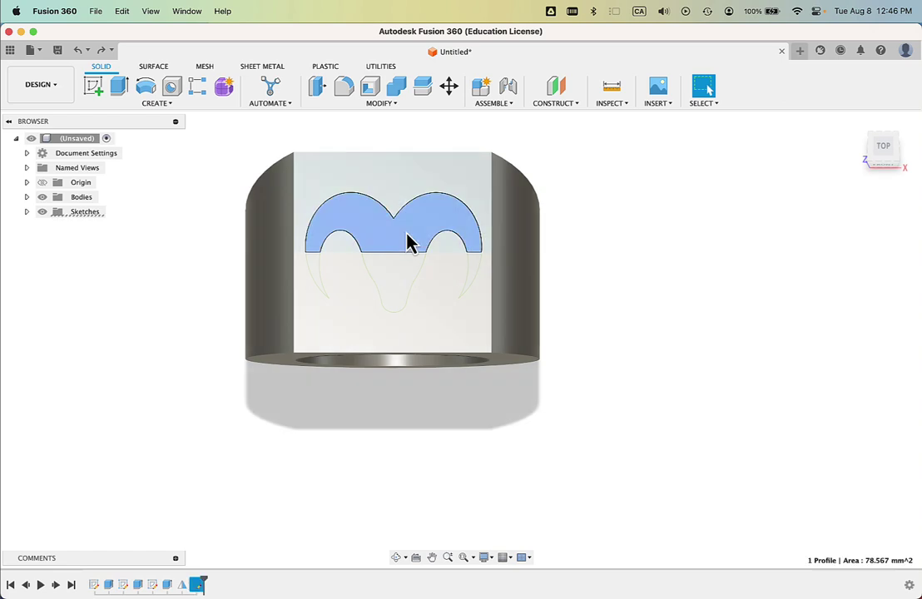
left_click(315, 278, "shift")
left_click(398, 286, "shift")
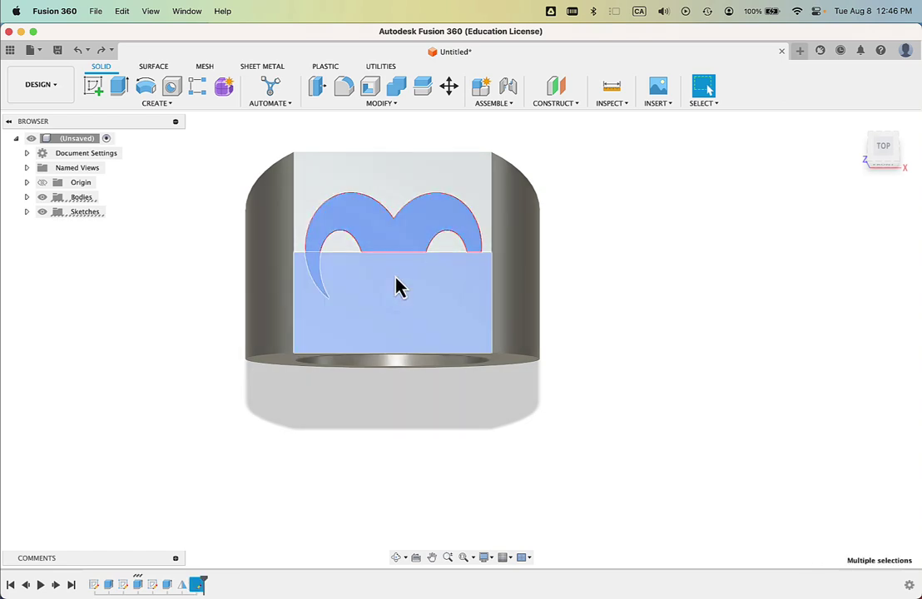
left_click(358, 309, "shift")
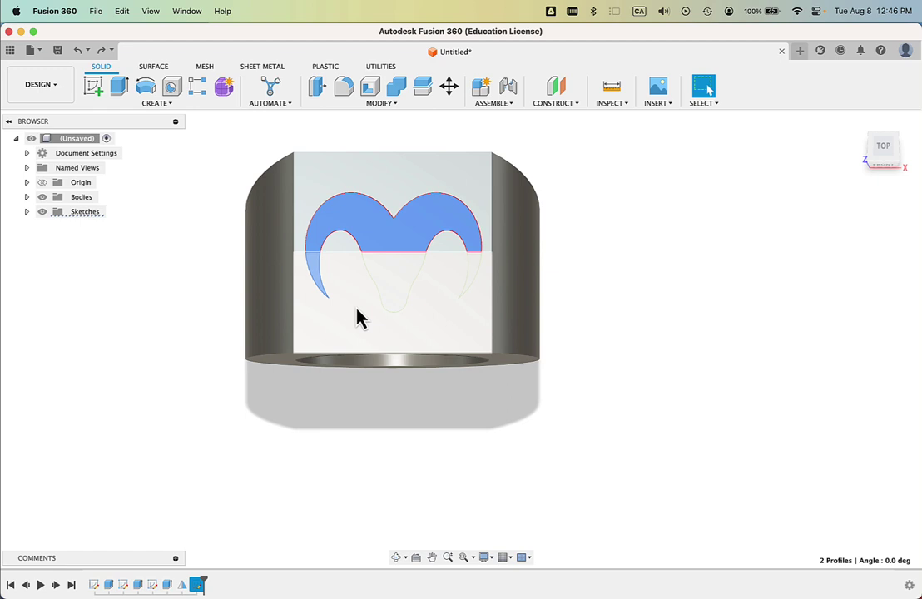
left_click(397, 283, "shift")
left_click(475, 275, "shift")
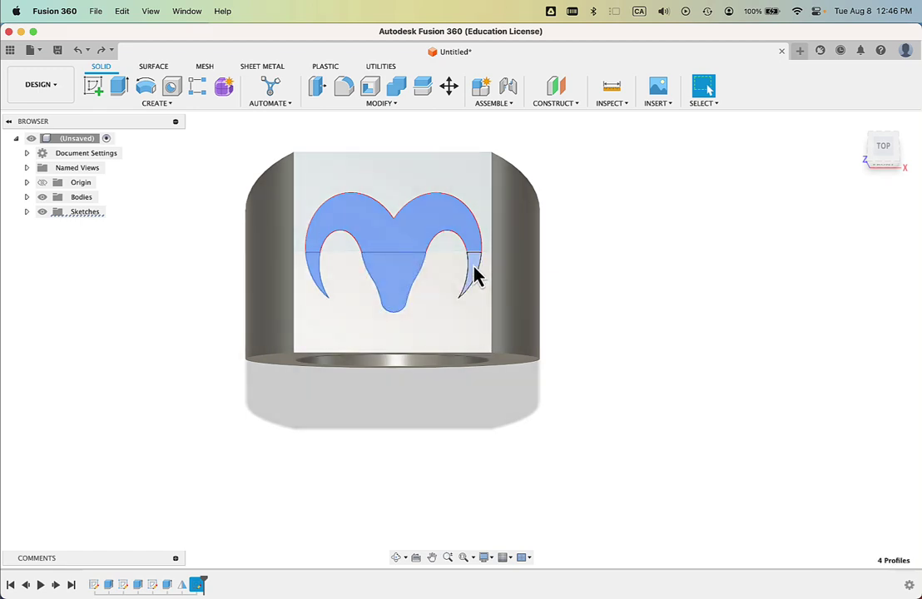
left_click(119, 86)
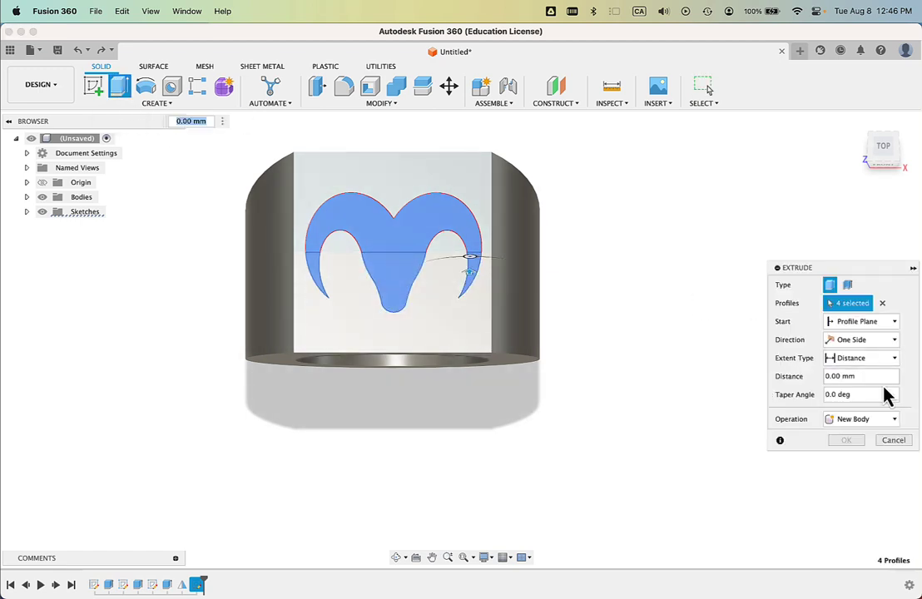
Make the extrude a symmetric 2 mm cut and apply it
left_click(853, 420)
left_click(850, 459)
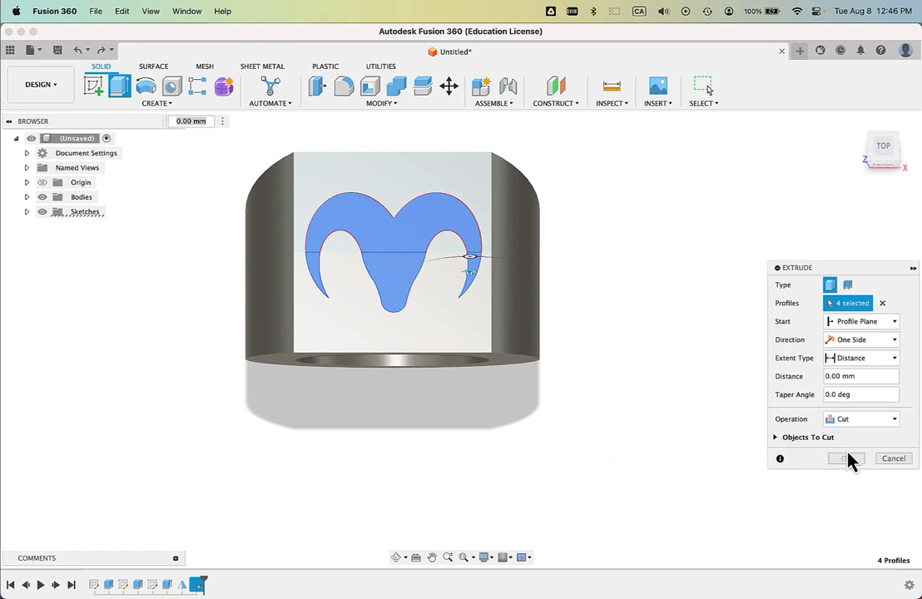
left_click(865, 344)
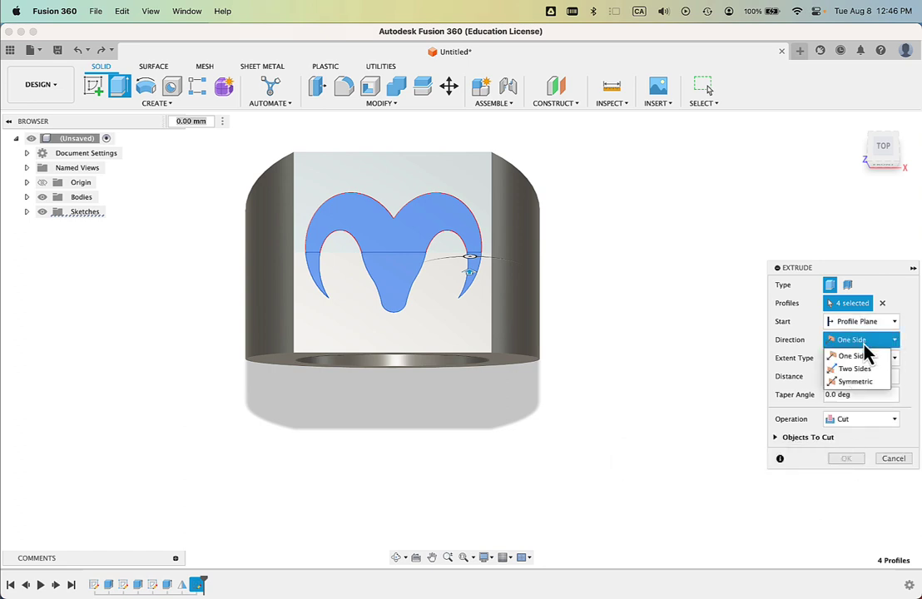
left_click(864, 384)
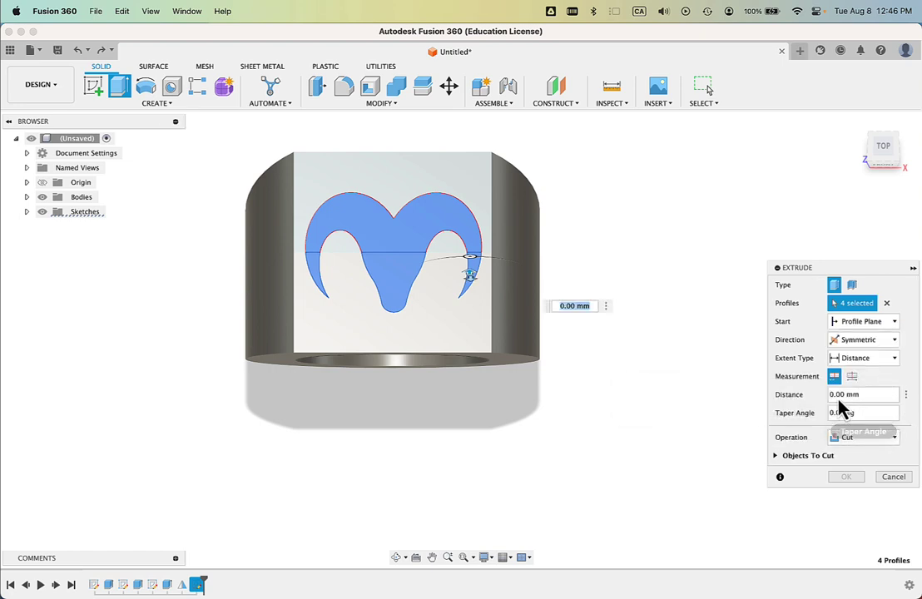
left_click(832, 395)
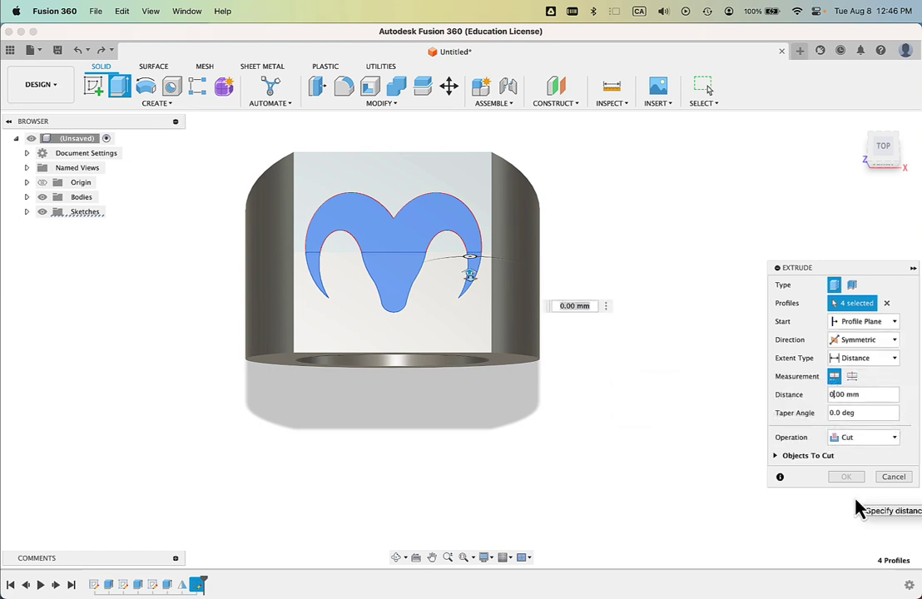
key("BackSpace")
type("2")
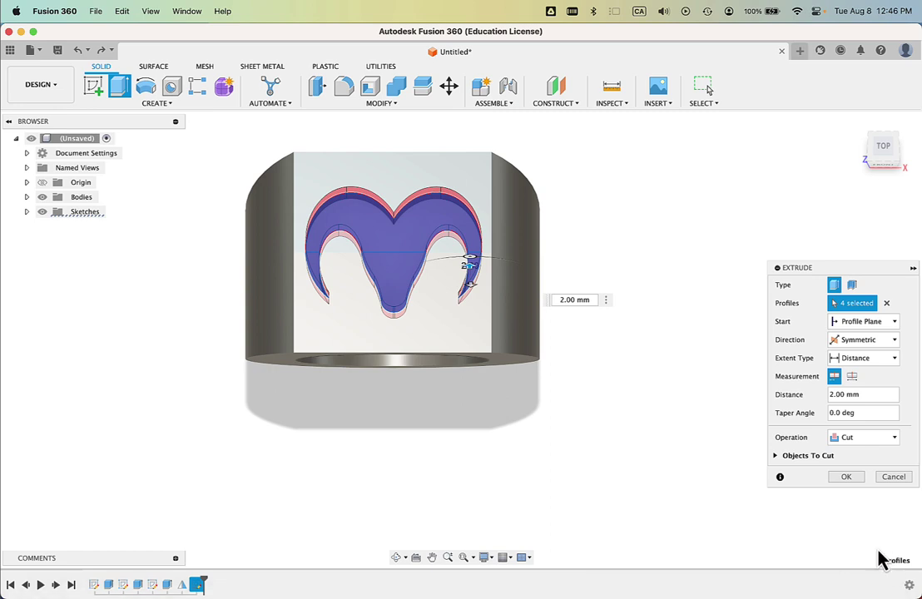
left_click(849, 478)
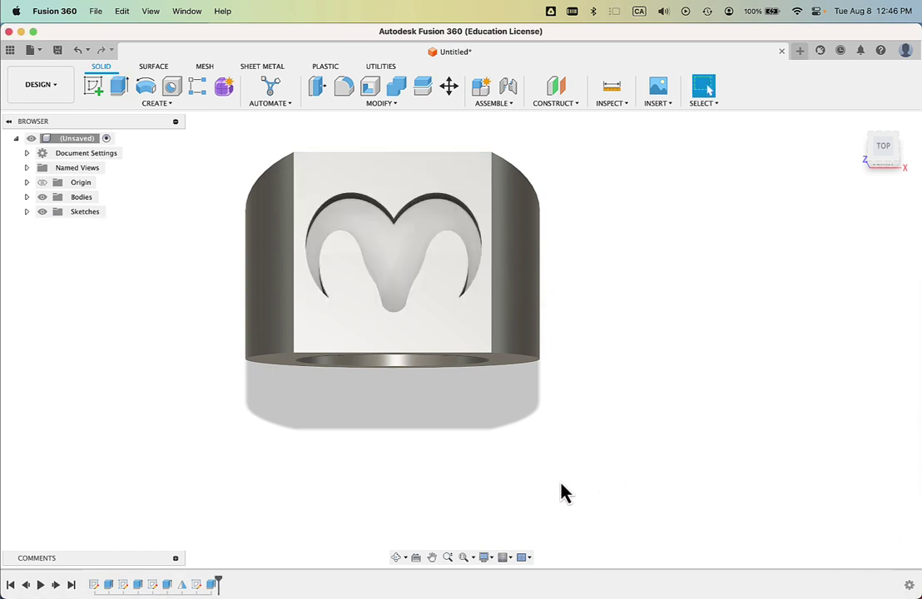
Select the inner and outer rim edges on both ring sides, excluding the back top edge
middle_click_drag(505, 488, 474, 418, "shift")
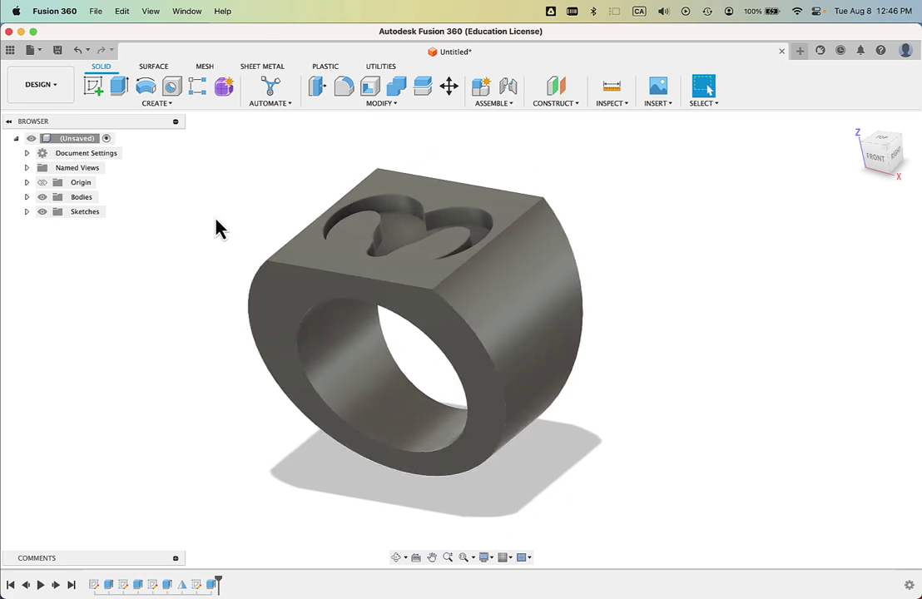
left_click(472, 341)
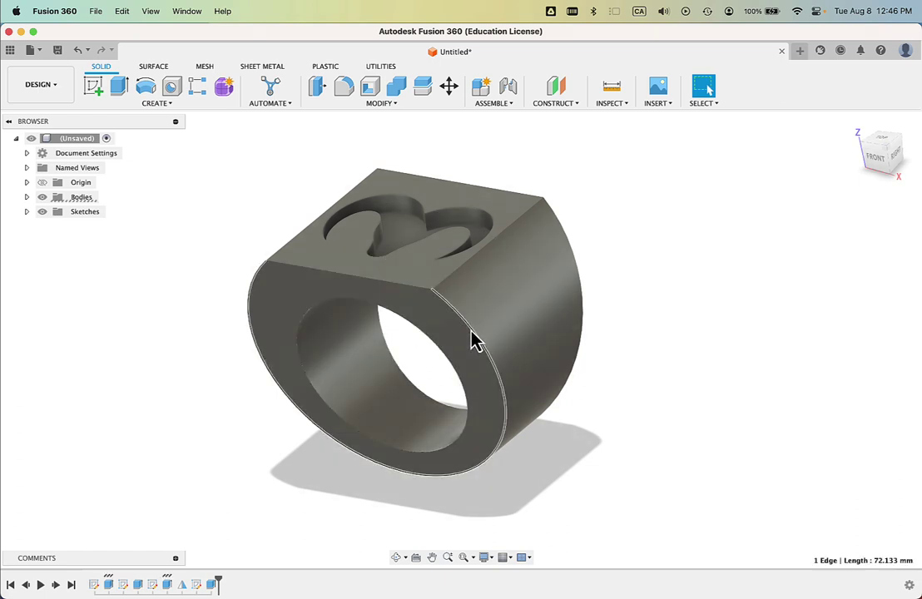
left_click(308, 390, "shift")
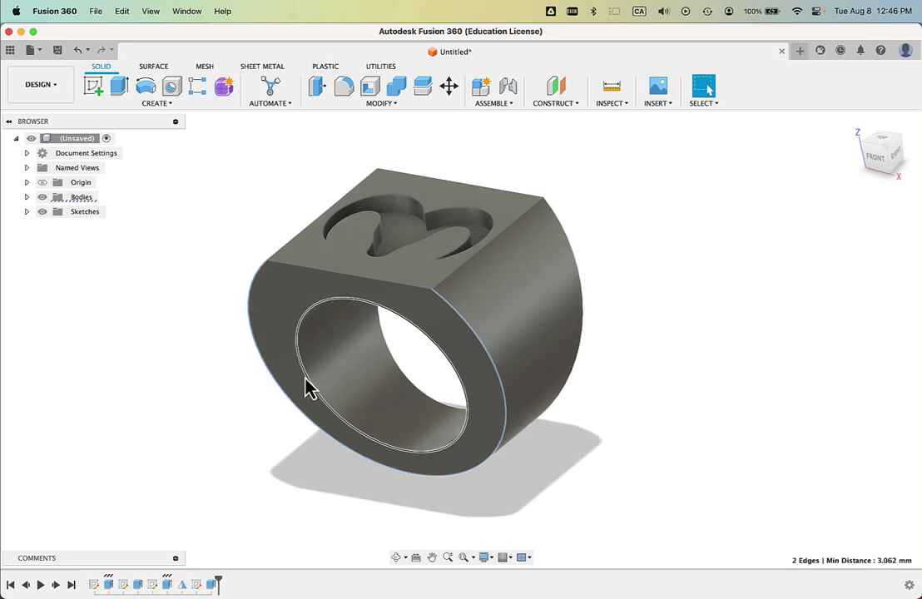
left_click(576, 265, "shift")
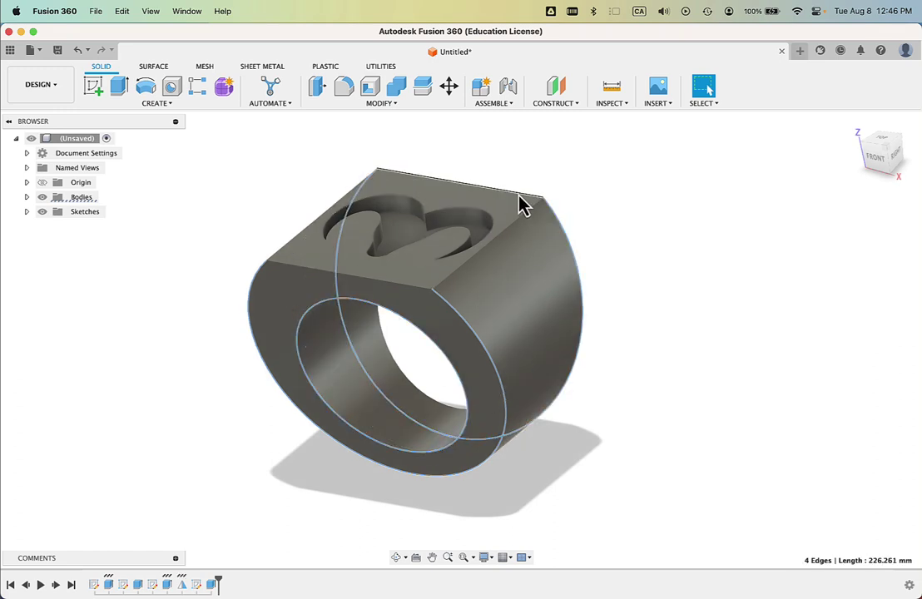
left_click(397, 372, "shift")
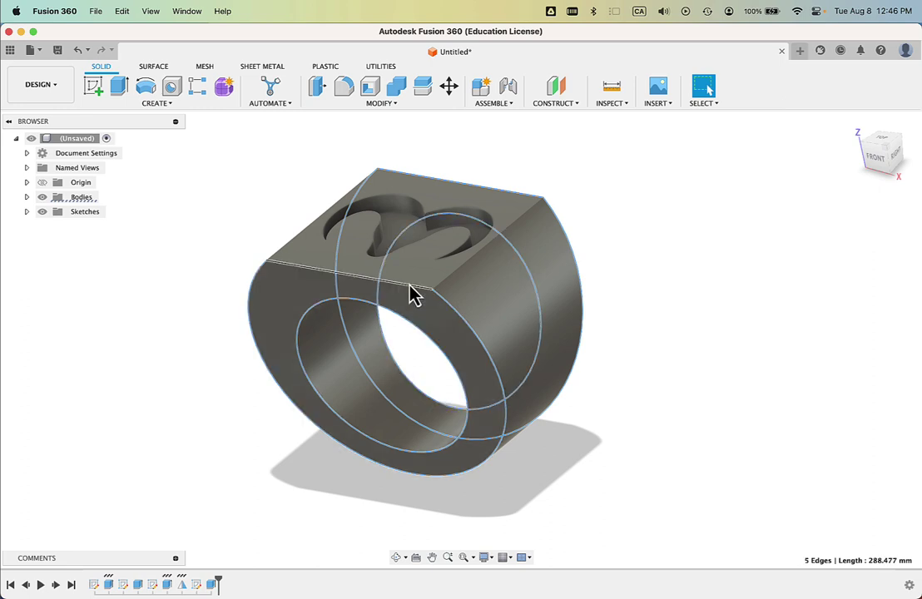
left_click(497, 198, "shift")
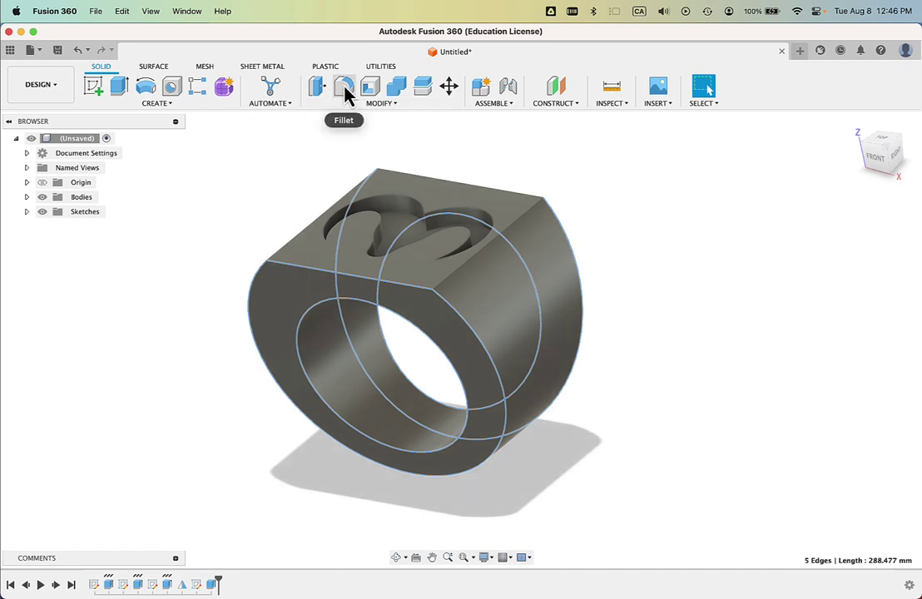
Fillet the five selected ring edges with a radius of 1
left_click(344, 87)
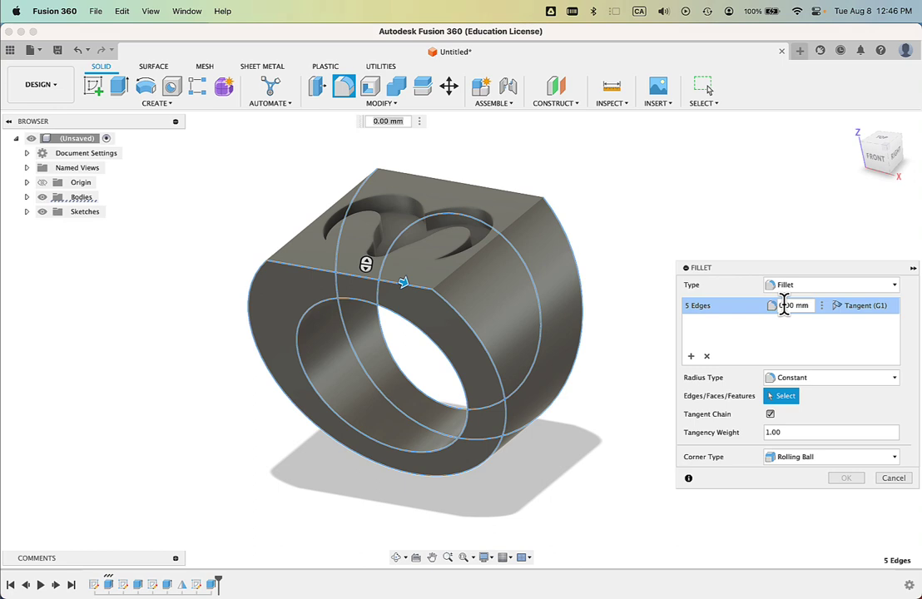
type("1")
left_click(845, 480)
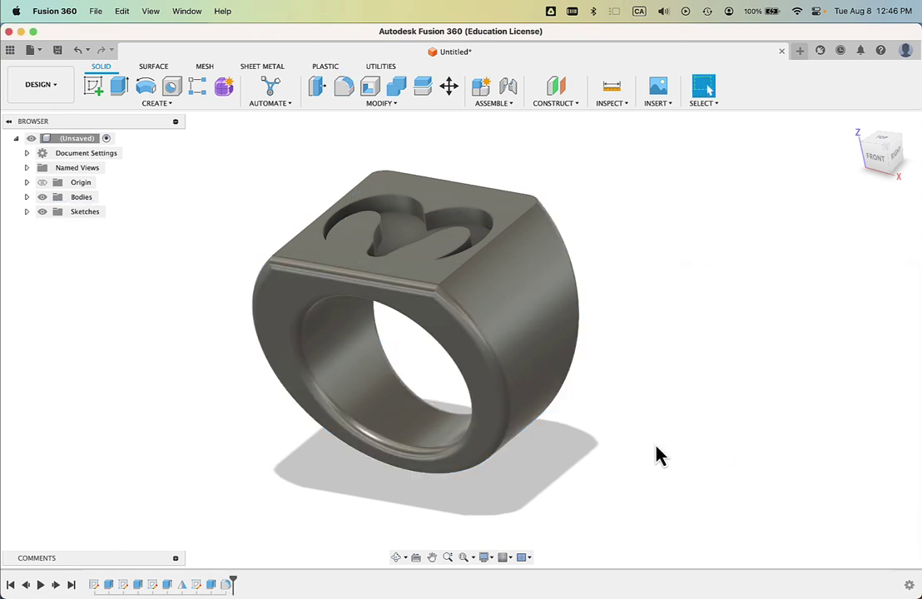
middle_click_drag(428, 508, 531, 291, "shift")
Select the edges around the flat top face and fillet them with a 0.5 mm radius
left_click(528, 281)
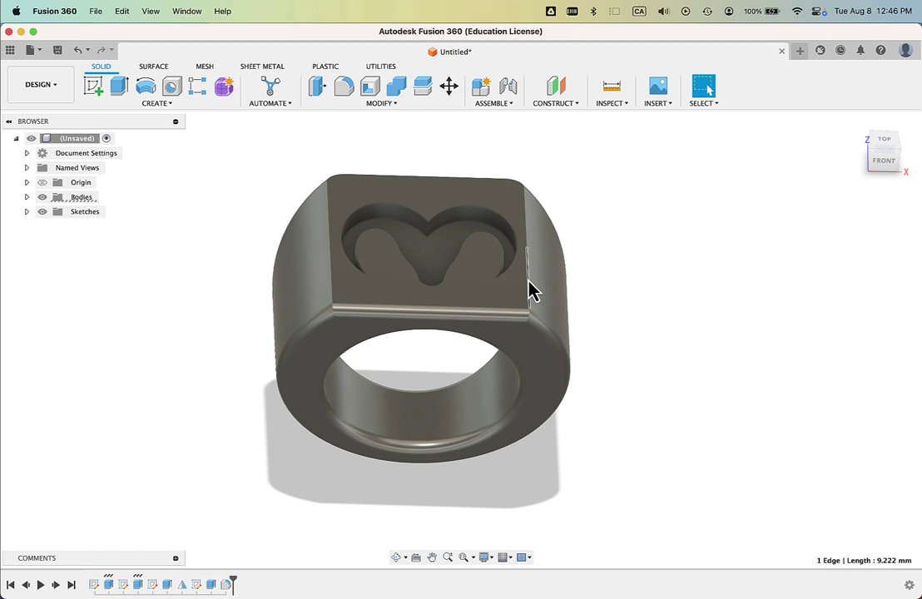
left_click(529, 236, "shift")
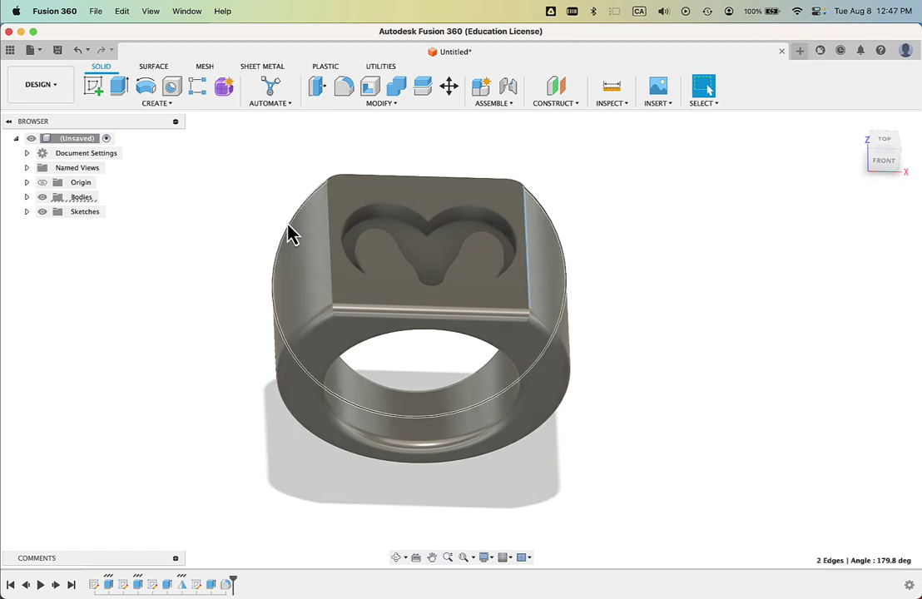
left_click(329, 223, "shift")
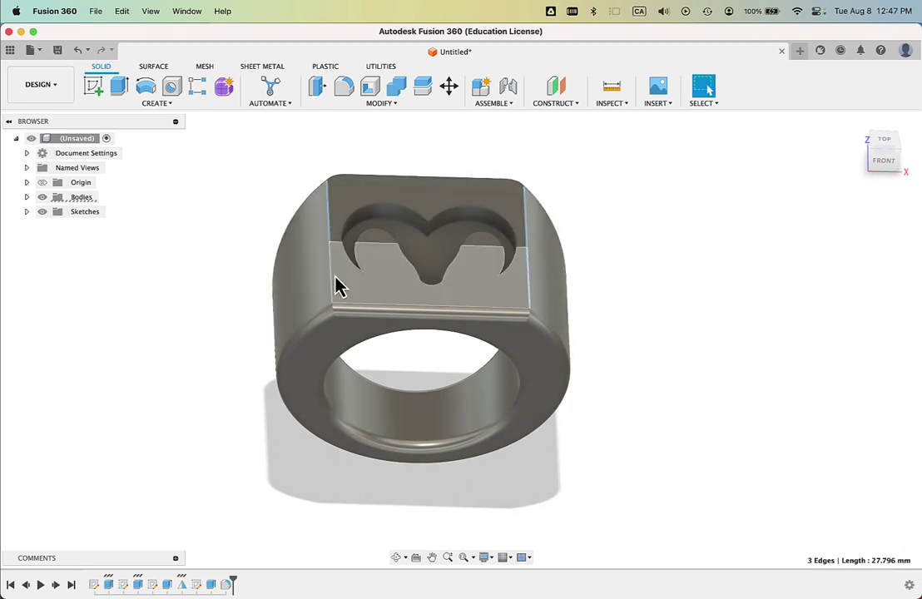
left_click(333, 287, "shift")
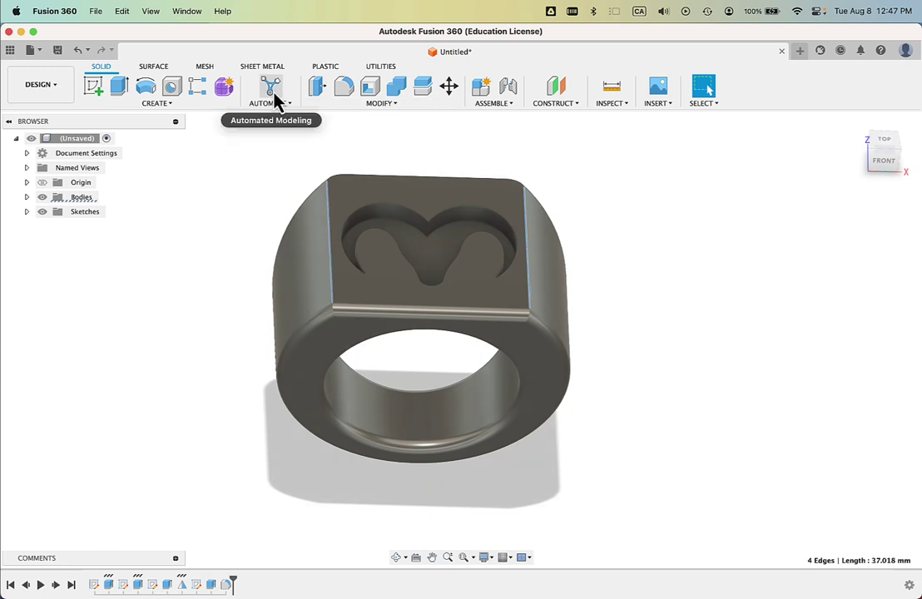
left_click(343, 91)
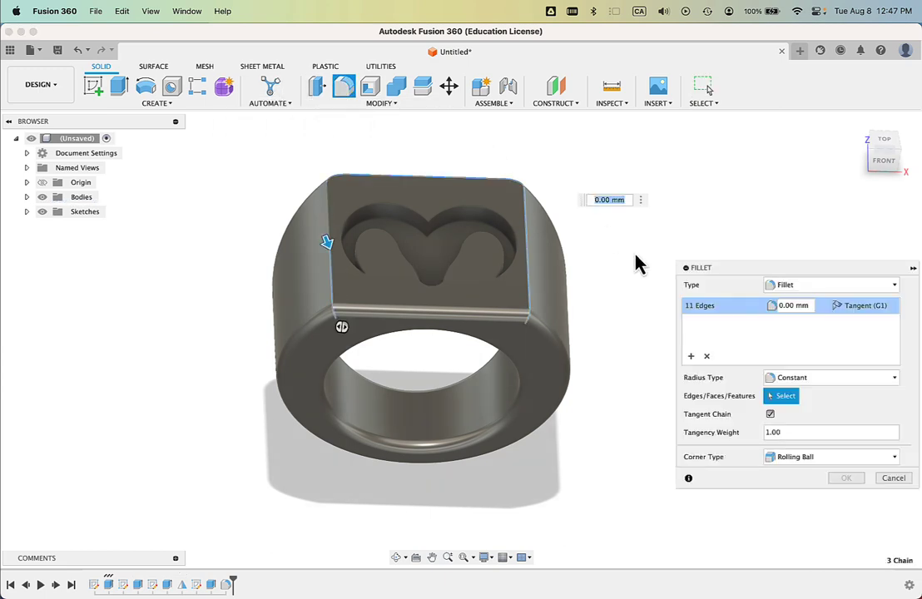
left_click(788, 305)
type("0.5")
left_click(845, 478)
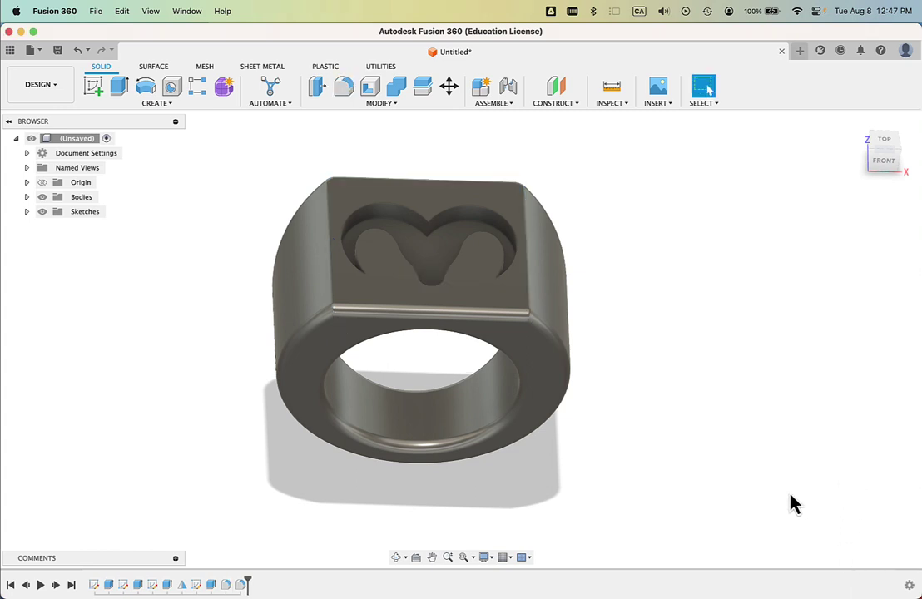
middle_click_drag(734, 483, 758, 486, "shift")
key("Escape")
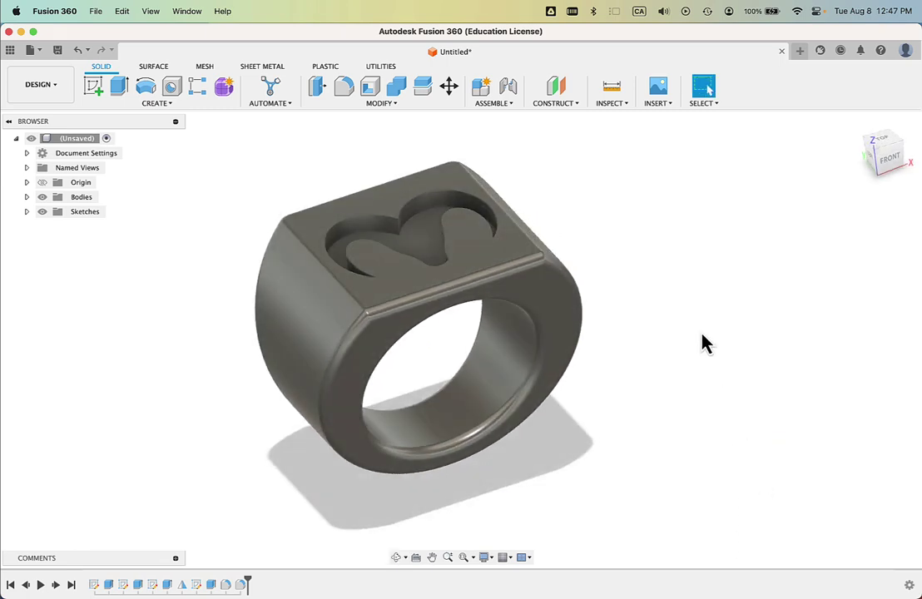
Save the design under the name 'signet ring'
left_click(95, 11)
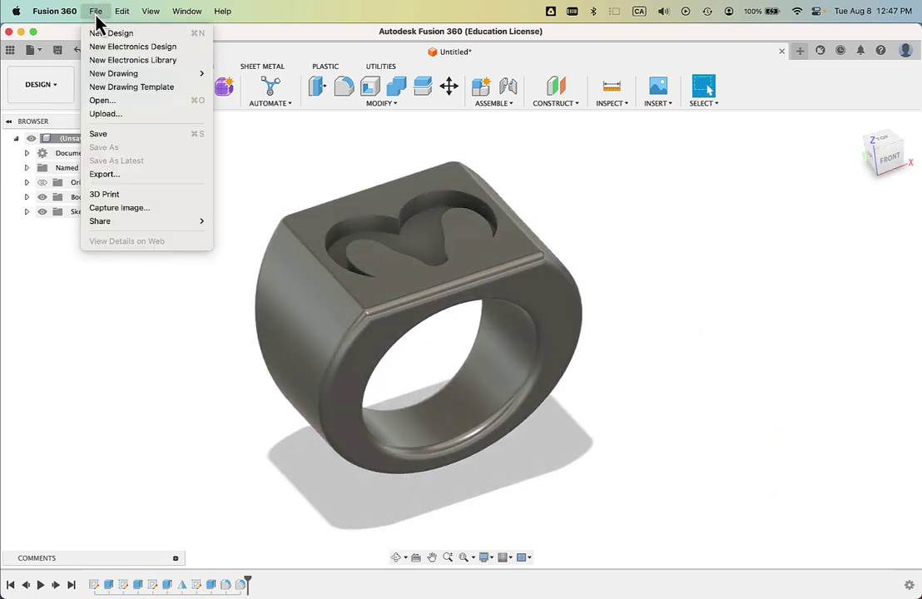
left_click(119, 135)
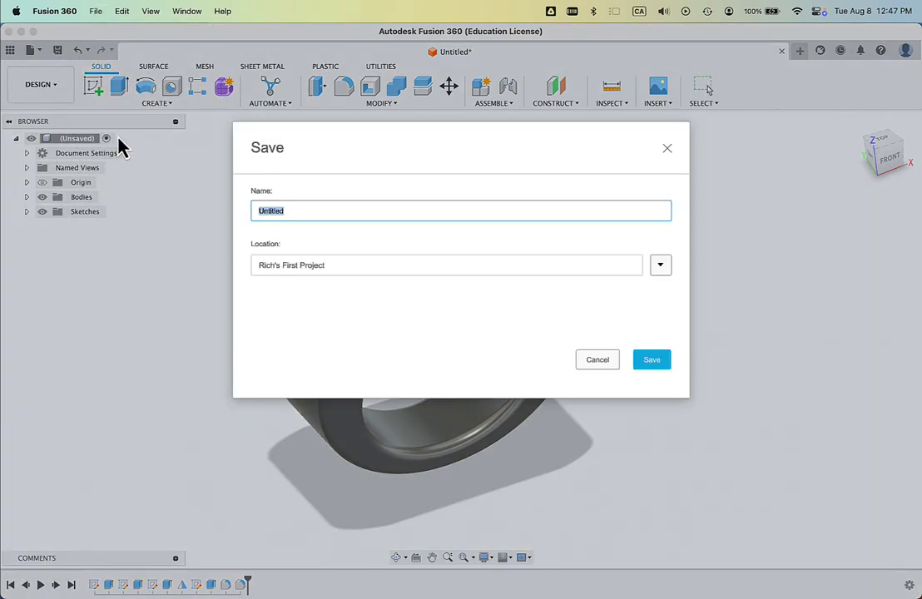
type("et ring")
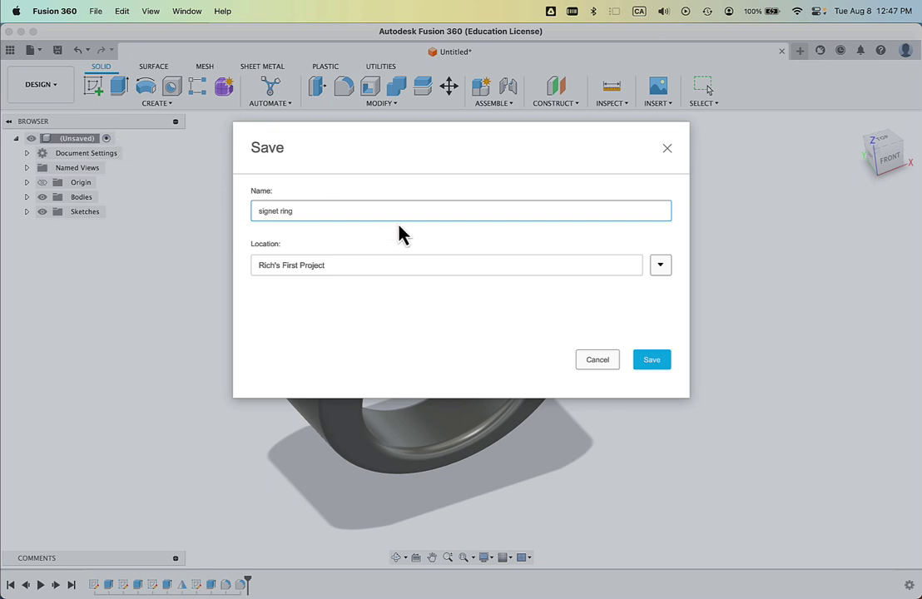
left_click(653, 367)
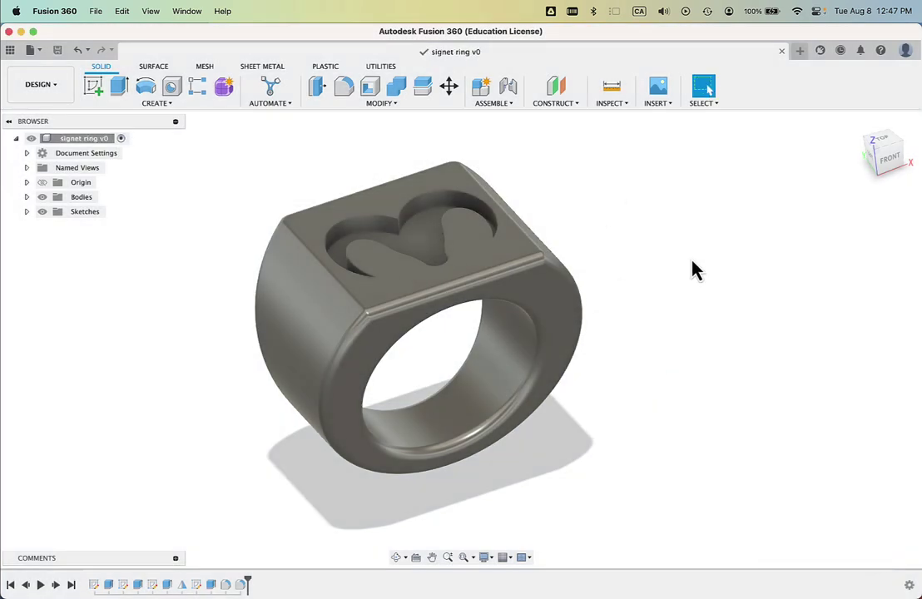
left_click(95, 14)
Export the ring as STL file 'signet ring v1' to the Downloads folder
left_click(133, 179)
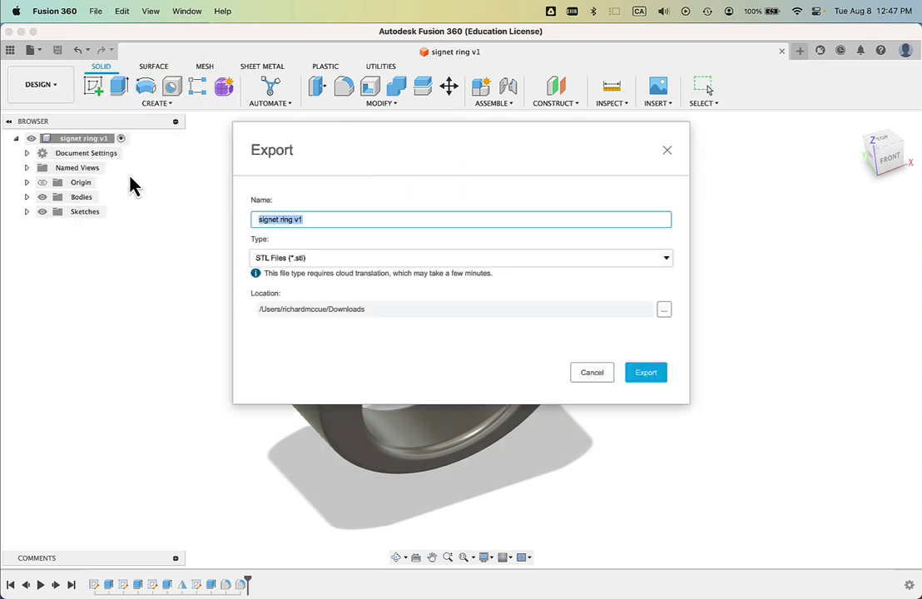
left_click(372, 258)
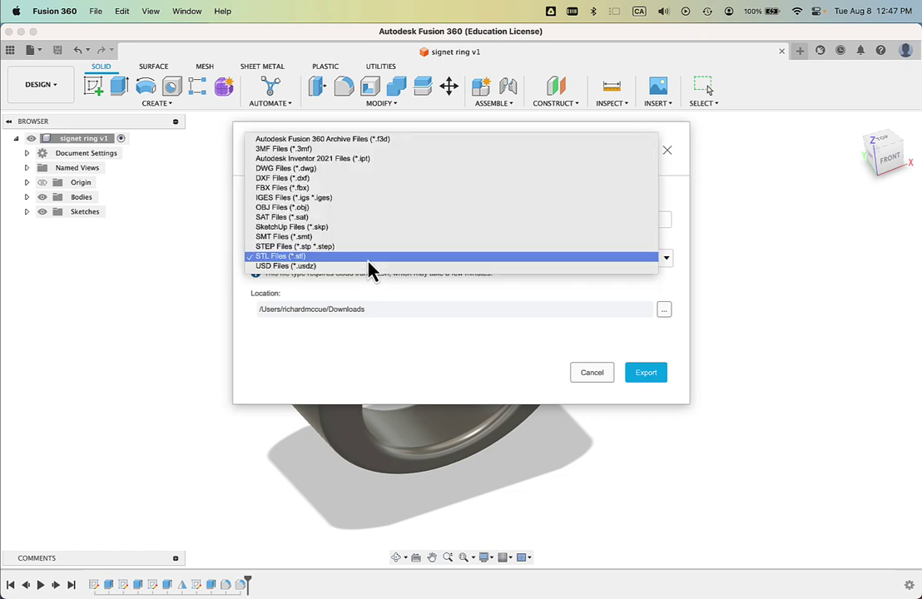
left_click(307, 257)
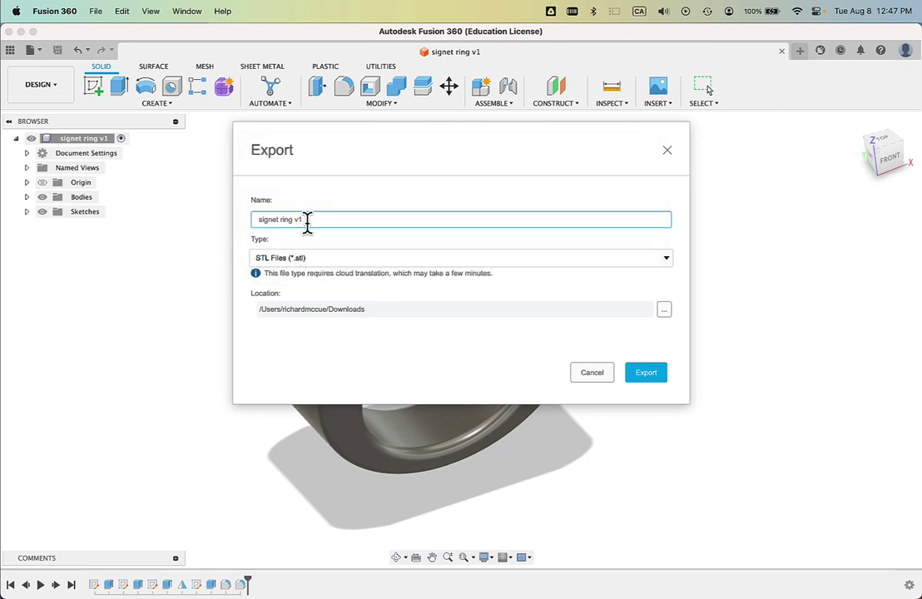
left_click(634, 375)
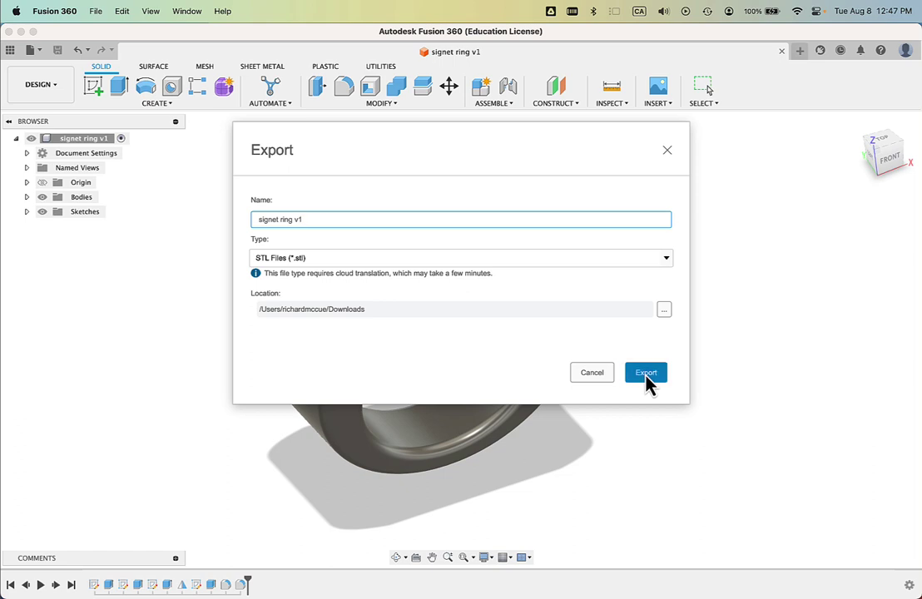